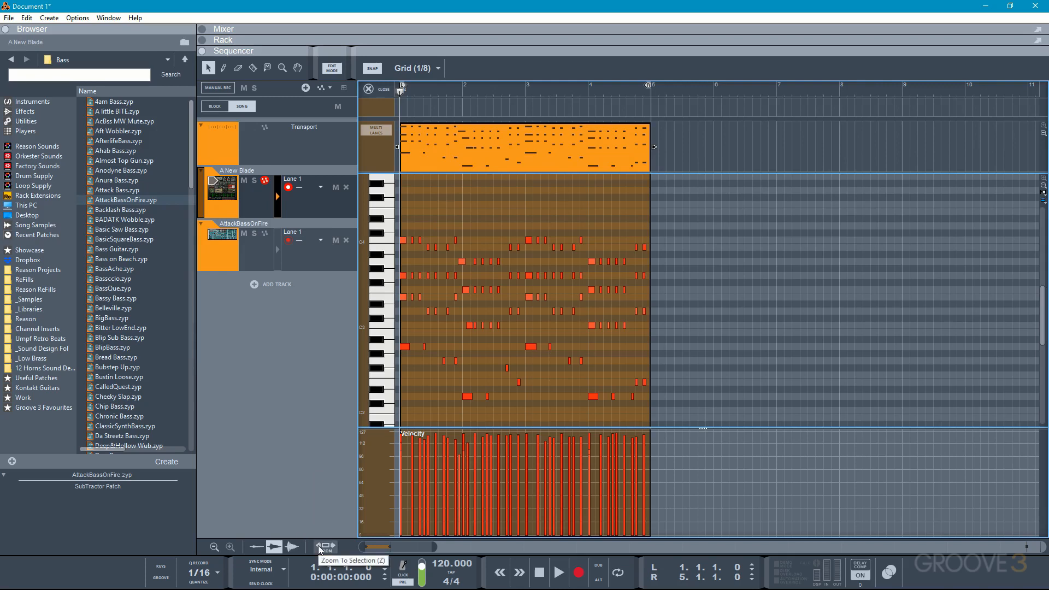
- Zoom the sequencer to the four-bar A New Blade clip and open the clip for note editing
key("z")
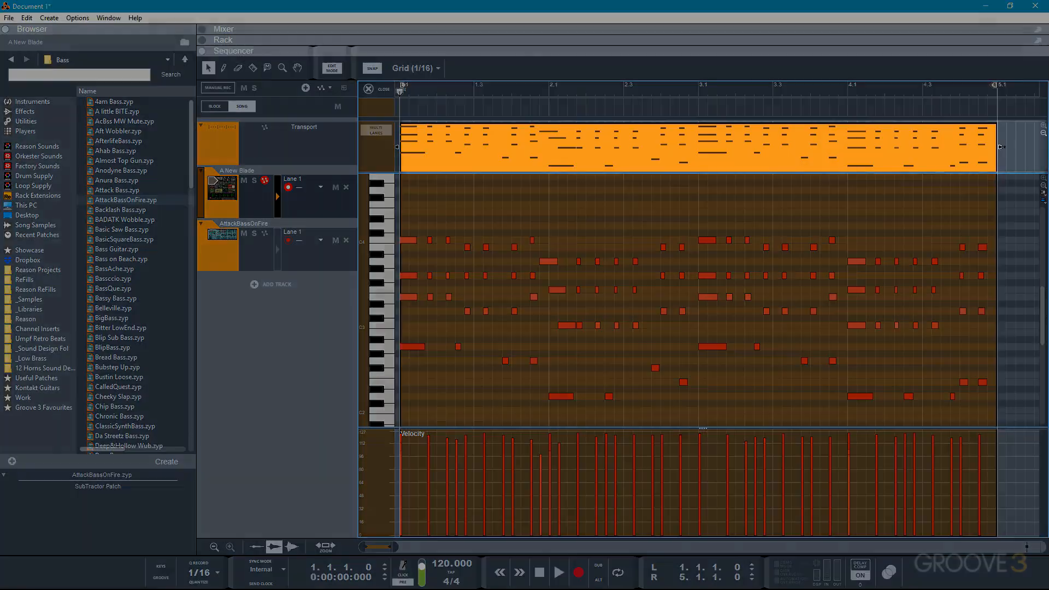
mouse_move(1001, 148)
left_mouse_down()
mouse_move(686, 144)
mouse_move(998, 147)
left_mouse_up()
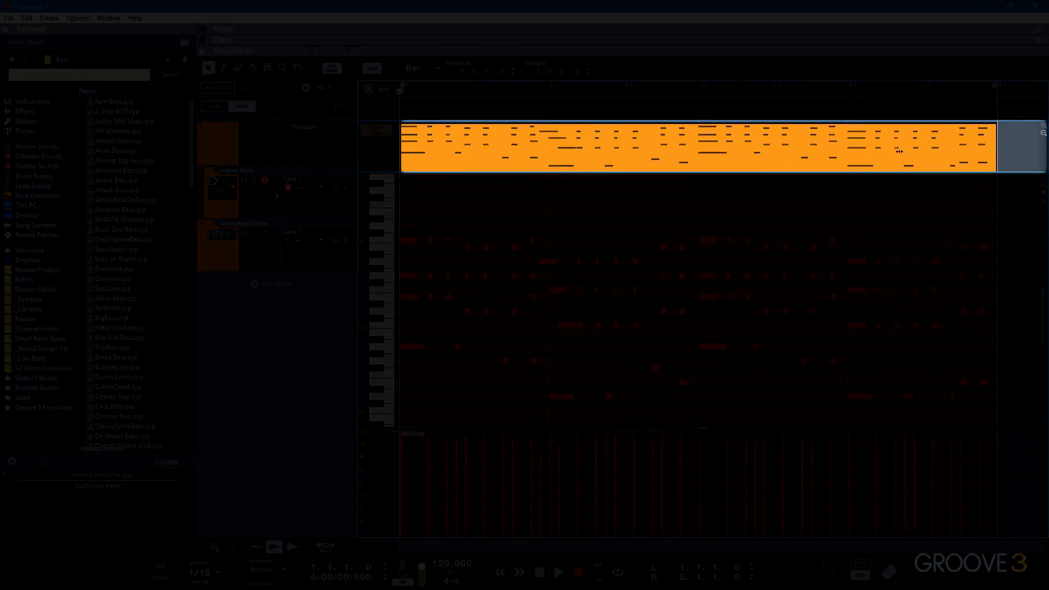
left_click(1011, 142)
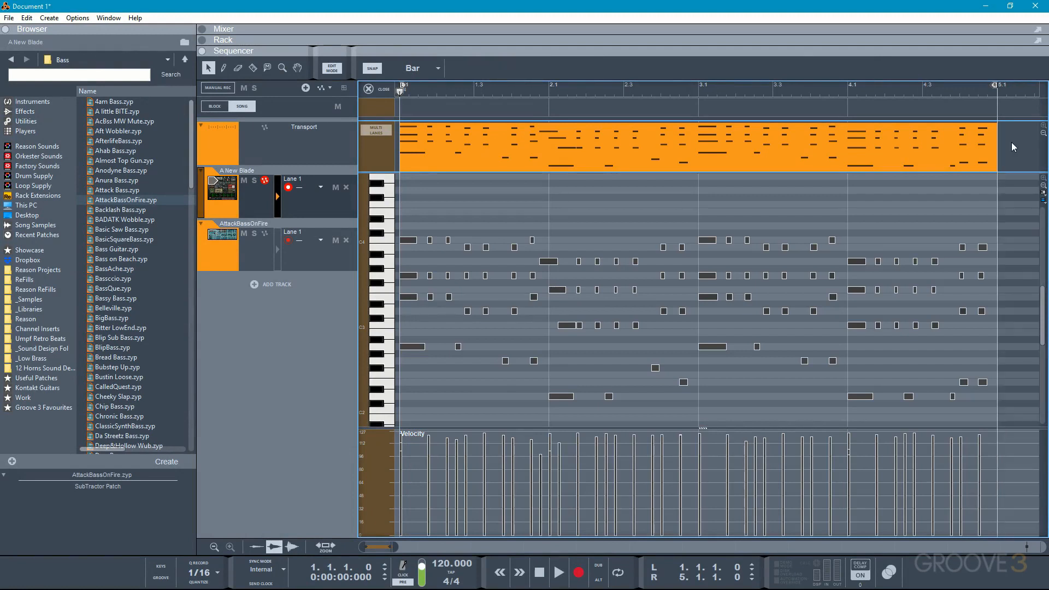
left_click(740, 155)
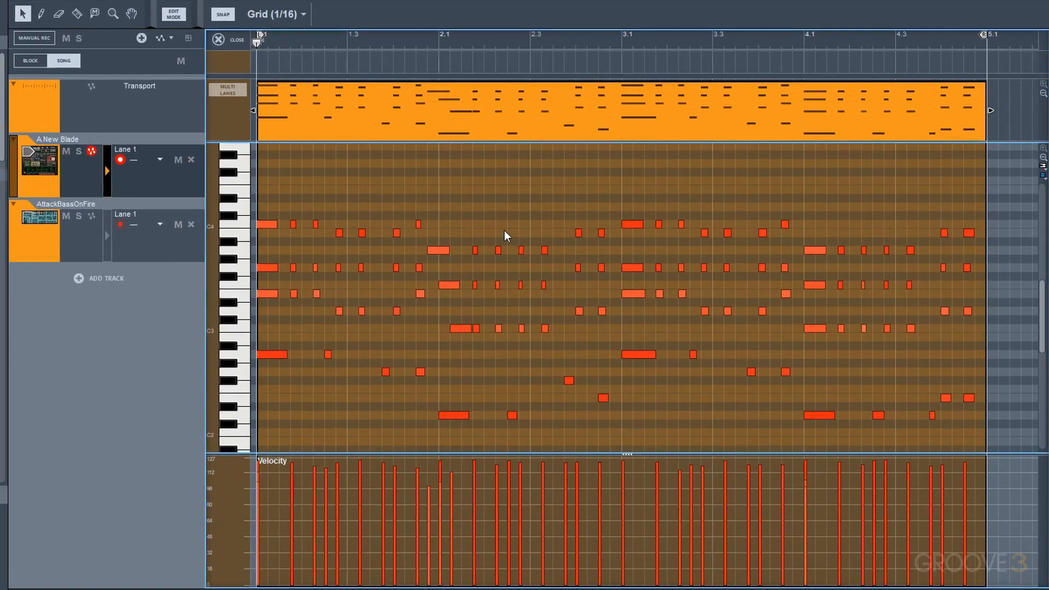
- Play the clip and move the wrong bass note at 2.3.4 down to E2
key("space")
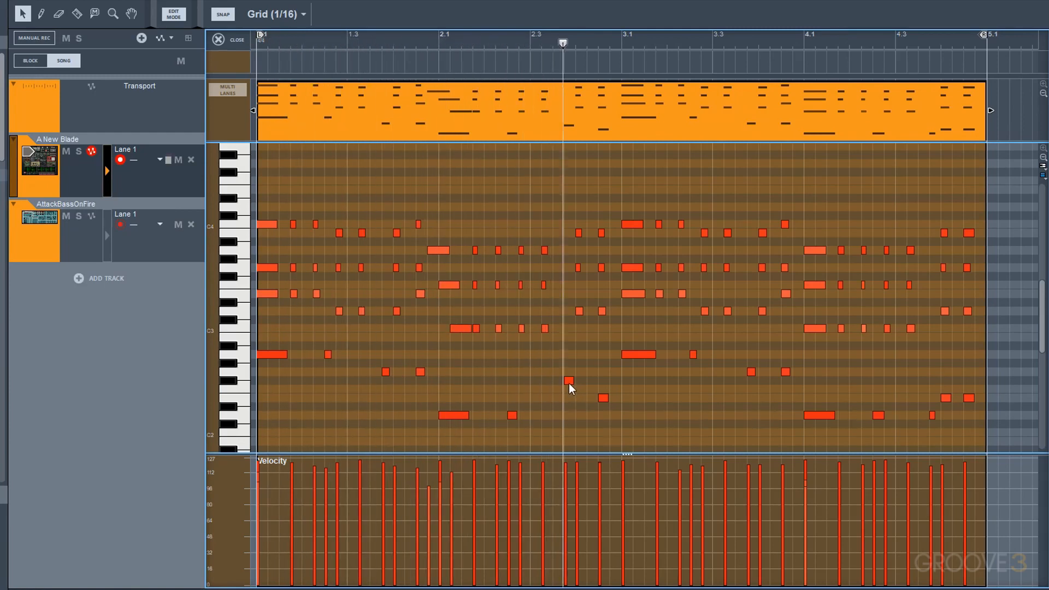
key("space")
left_click_drag(570, 381, 570, 398)
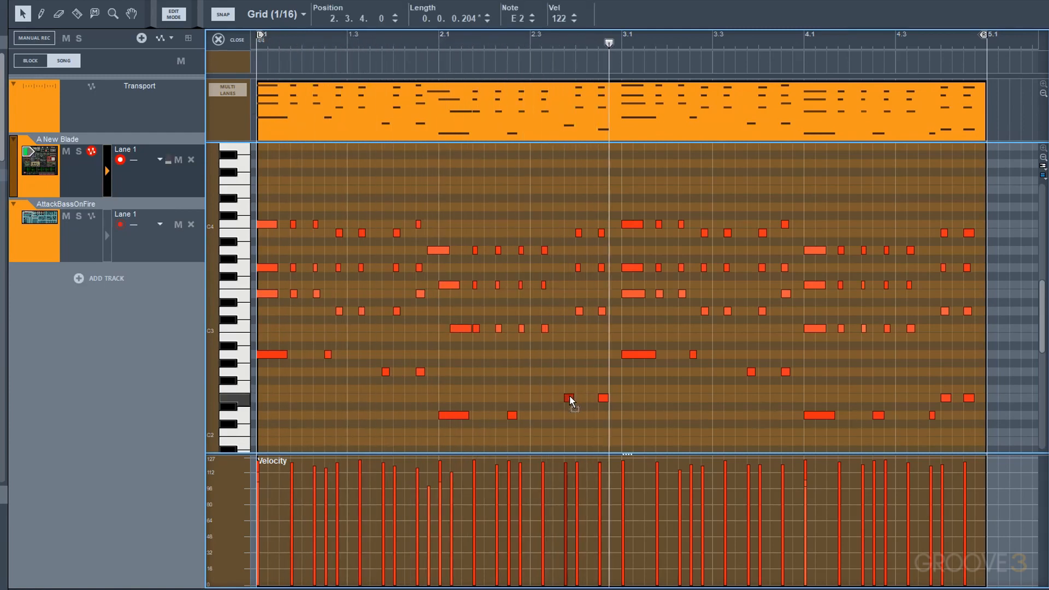
left_click(554, 367)
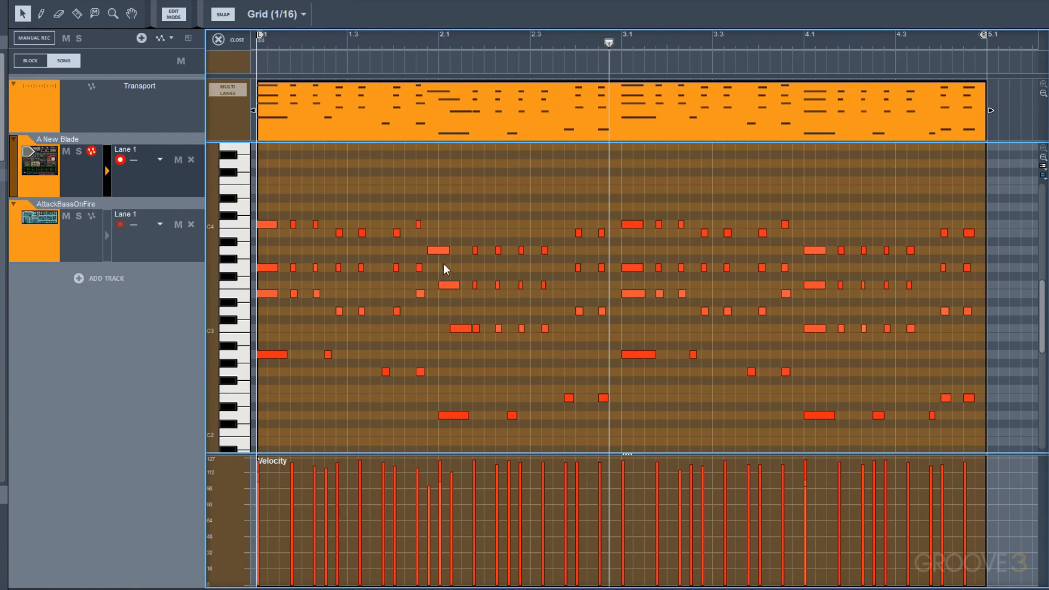
- Move the early A3 and the late C3 chord notes to the start of bar 2 and play the clip
left_click_drag(434, 251, 442, 251)
left_click_drag(461, 327, 448, 332)
left_click(461, 356)
key("space")
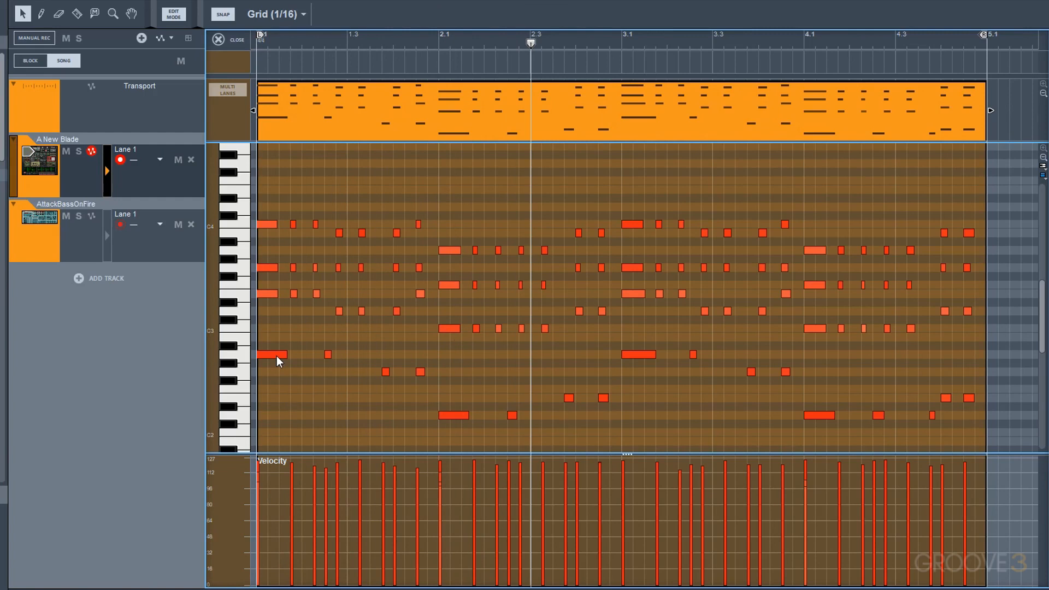
- Shorten the bass notes at the start of bars 1, 3 and 4 to a length of 0.0.2.0
left_click_drag(277, 356, 280, 357)
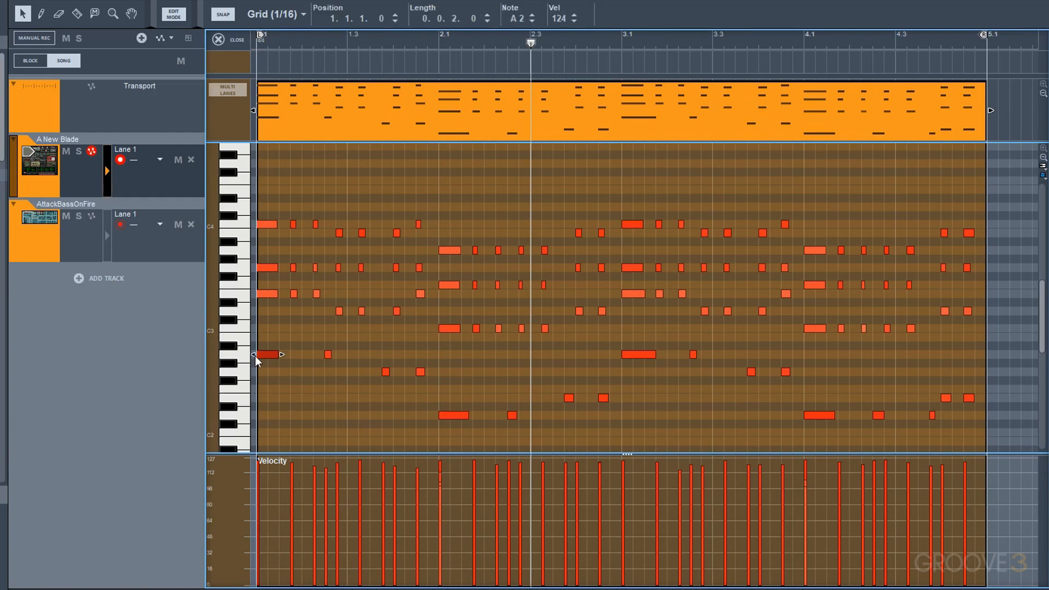
key("space")
left_click_drag(676, 415, 645, 357)
left_click(750, 418)
left_click_drag(806, 399, 827, 416)
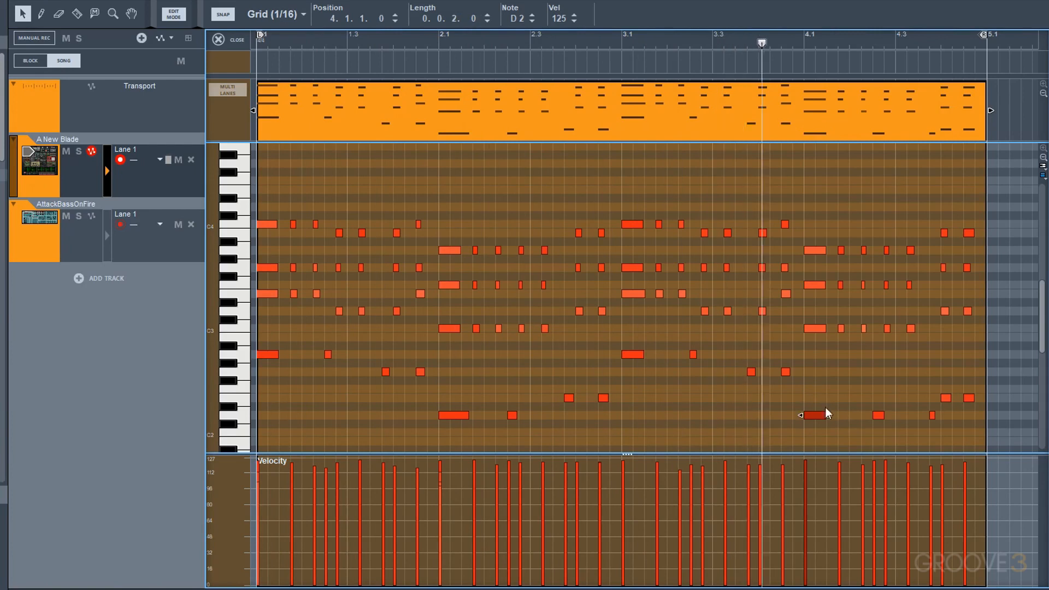
left_click(795, 389)
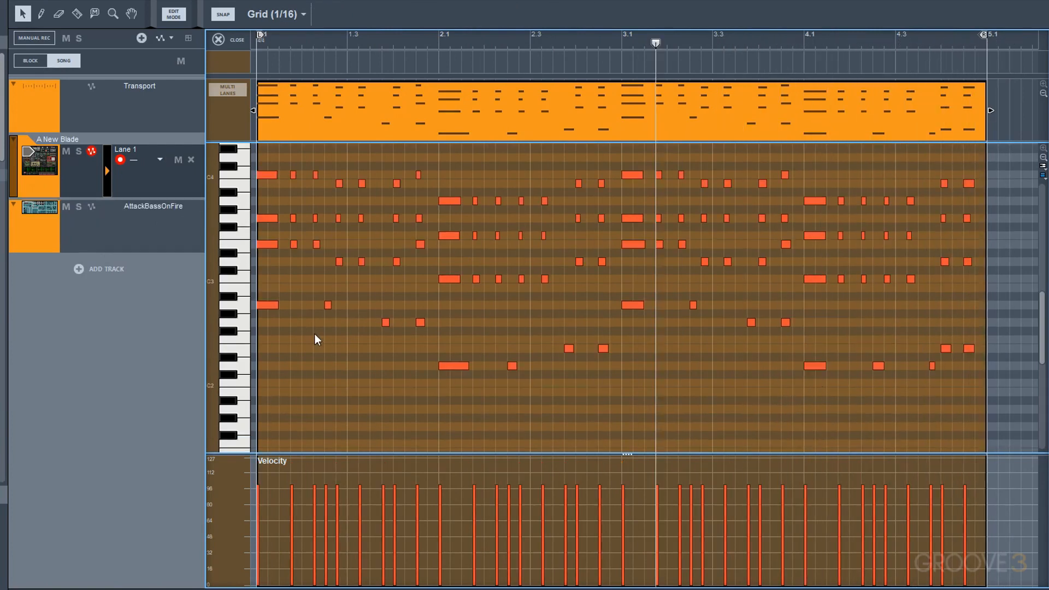
- Select the A2 note at the start of bar 1 and step the selection to the next note
left_click_drag(313, 335, 212, 280)
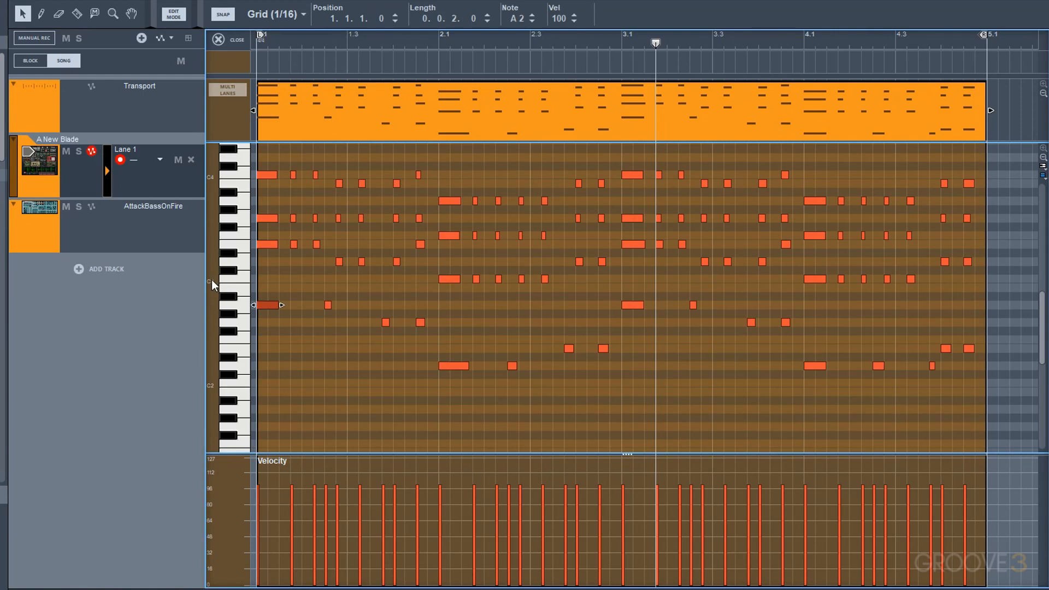
key("Right")
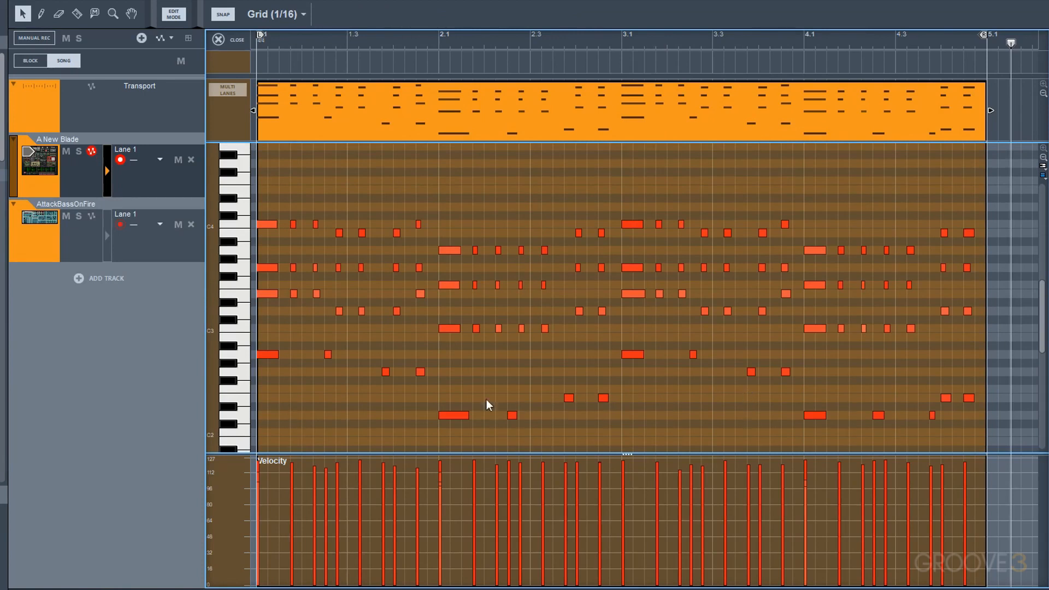
- Try copying the long D2 note in bar 2 to 2.1.4 and repeatedly duplicating the short D2 note from 2.2.3
left_click_drag(465, 435, 482, 416)
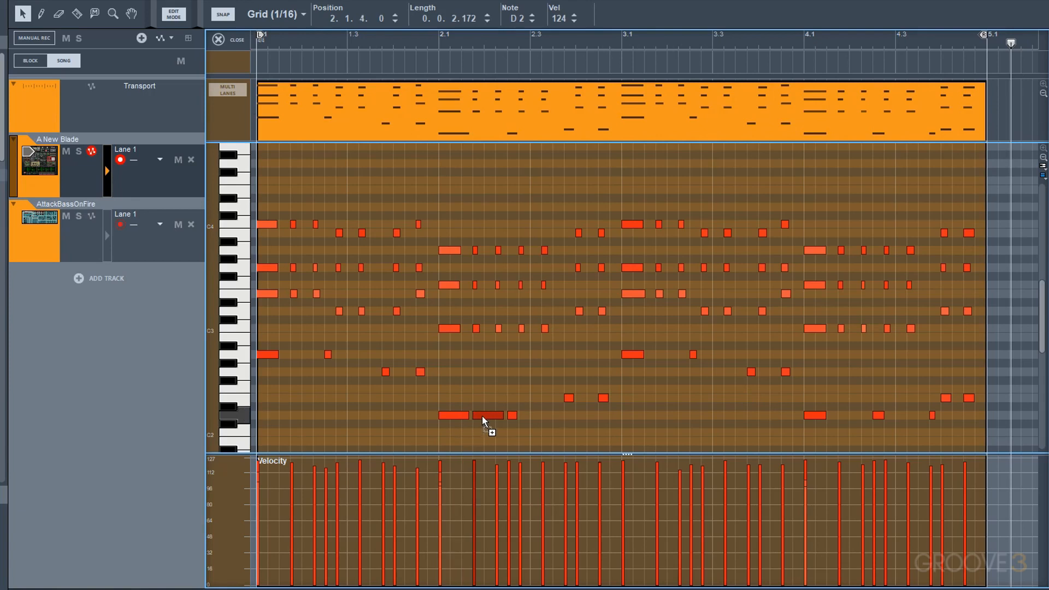
left_click(511, 416)
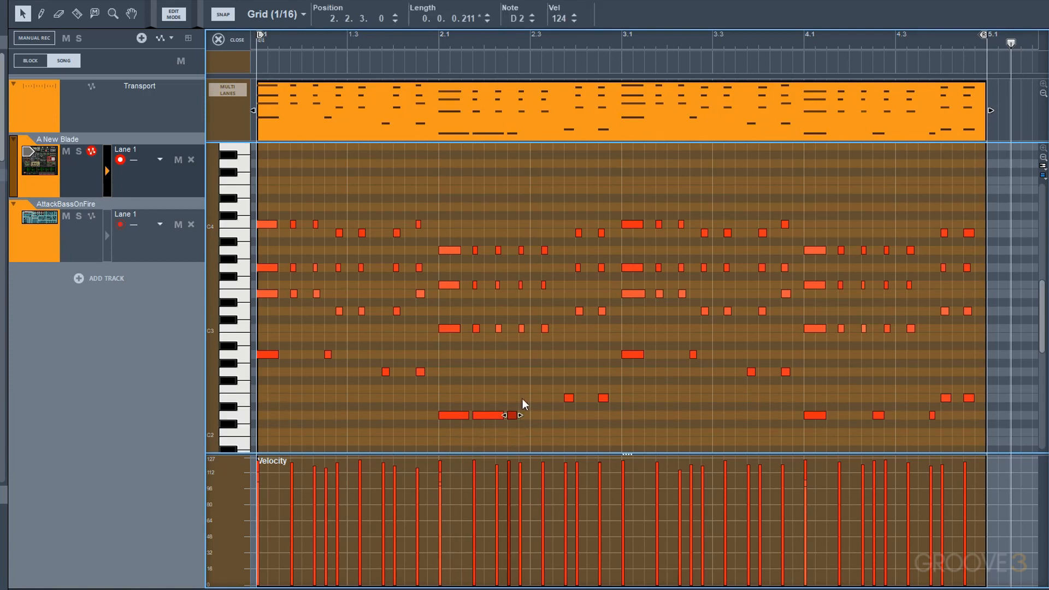
key("Right")
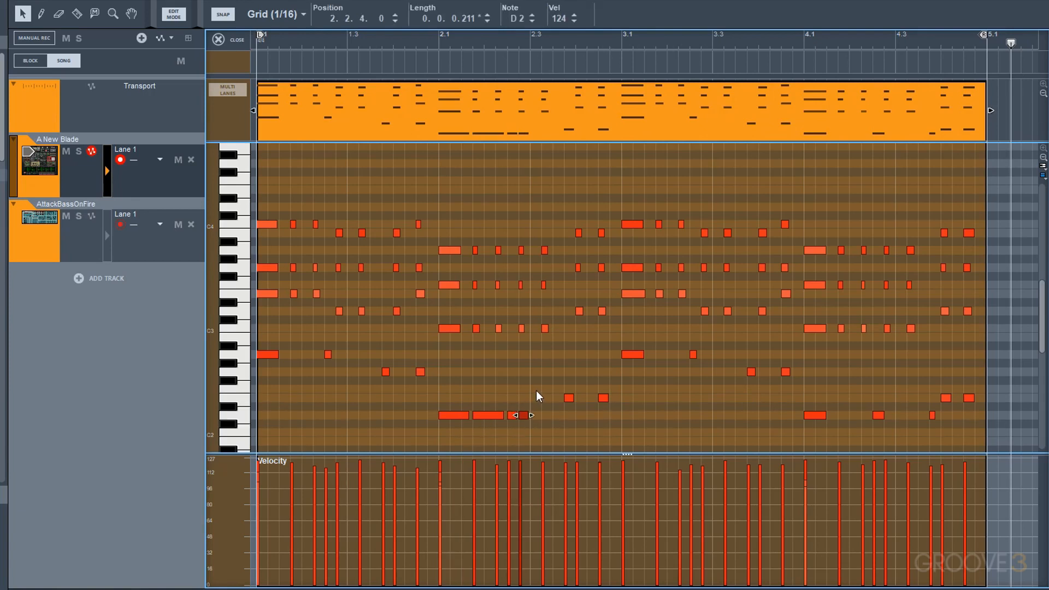
key("ctrl+d")
key("ctrl+d")
key("ctrl+d")
key("ctrl+d")
key("ctrl+d")
key("ctrl+d")
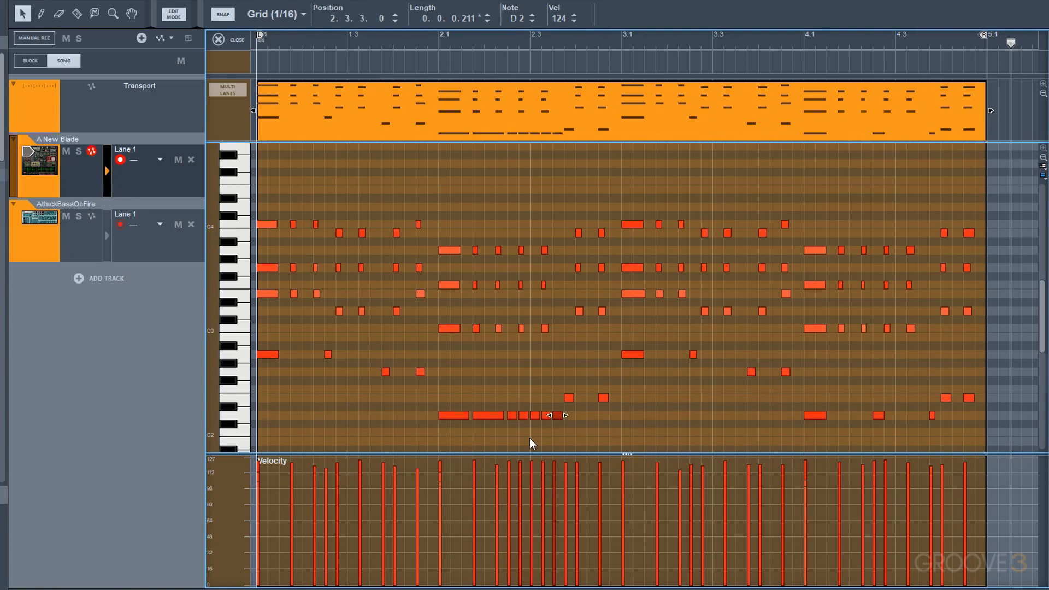
- Undo all the D2 note copies in bar 2 and clear the note selection
key("ctrl+z")
key("ctrl+z")
key("ctrl+z")
key("ctrl+z")
key("ctrl+z")
key("ctrl+z")
key("ctrl+z")
key("ctrl+z")
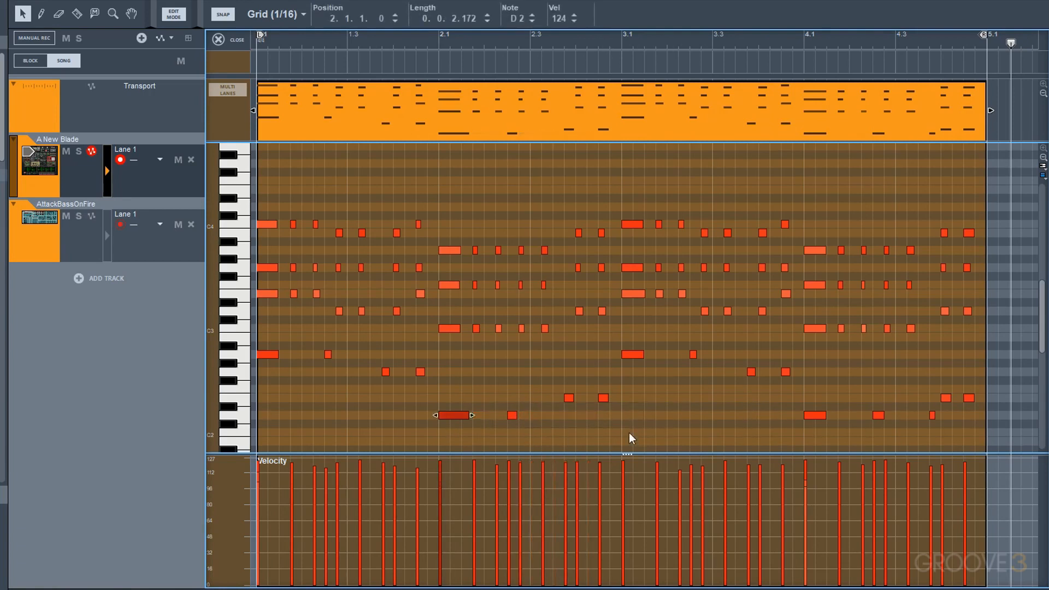
left_click(590, 421)
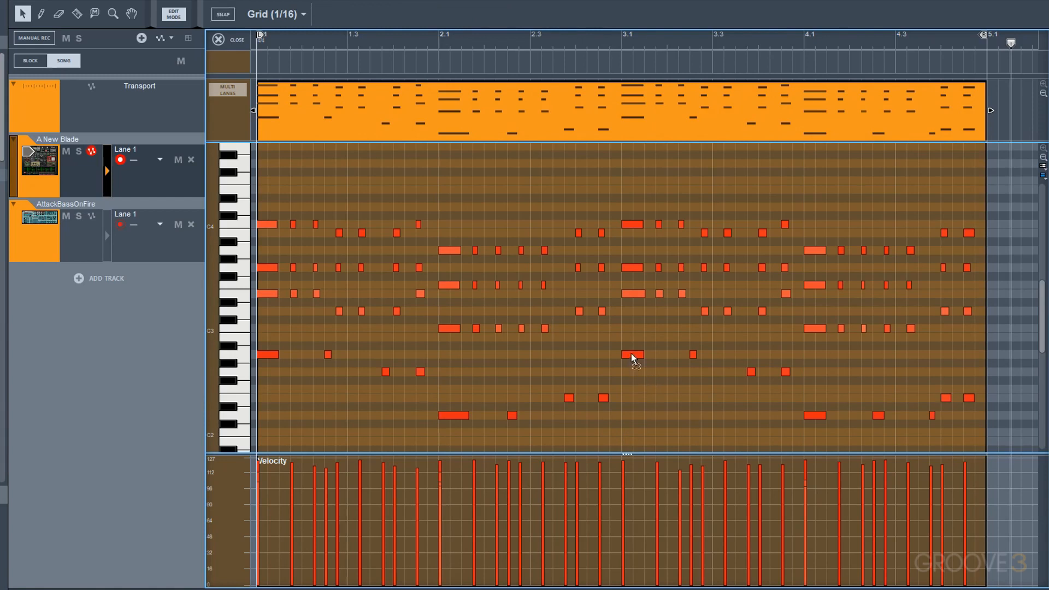
- Try moving the A2 note at the start of bar 3 with the snap value at 1/8, and return the snap to Grid
mouse_move(632, 353)
left_mouse_down()
mouse_move(665, 354)
mouse_move(608, 352)
mouse_move(625, 354)
left_mouse_up()
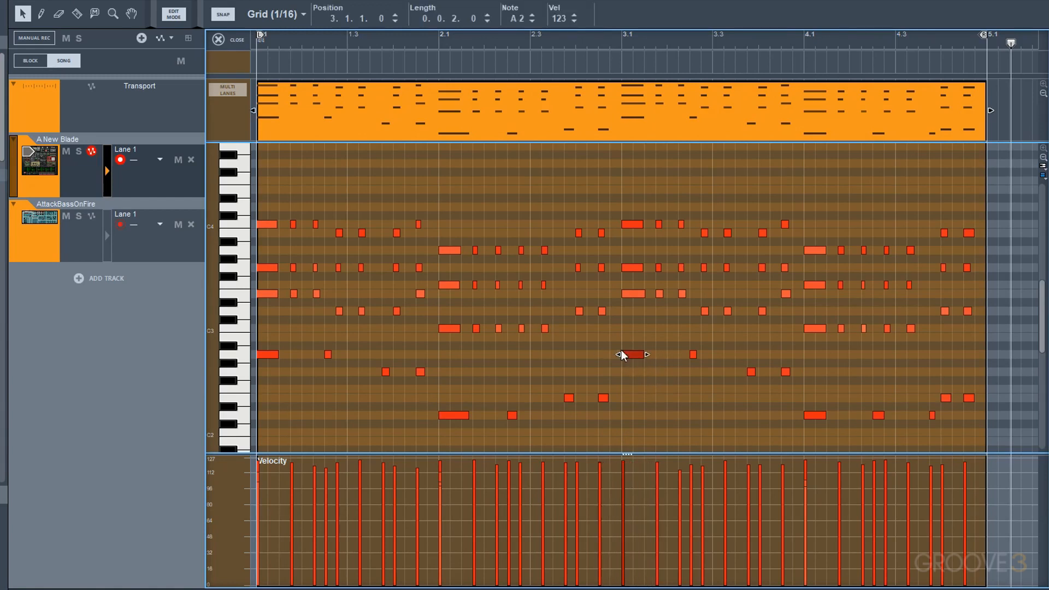
left_click(283, 17)
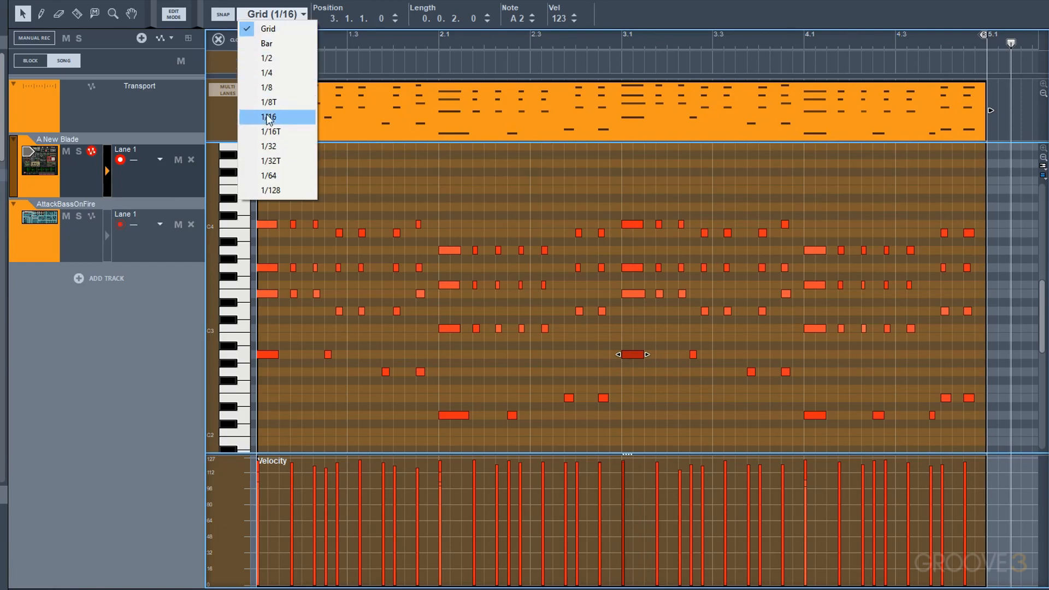
left_click(268, 87)
mouse_move(628, 353)
left_mouse_down()
mouse_move(547, 349)
mouse_move(628, 358)
left_mouse_up()
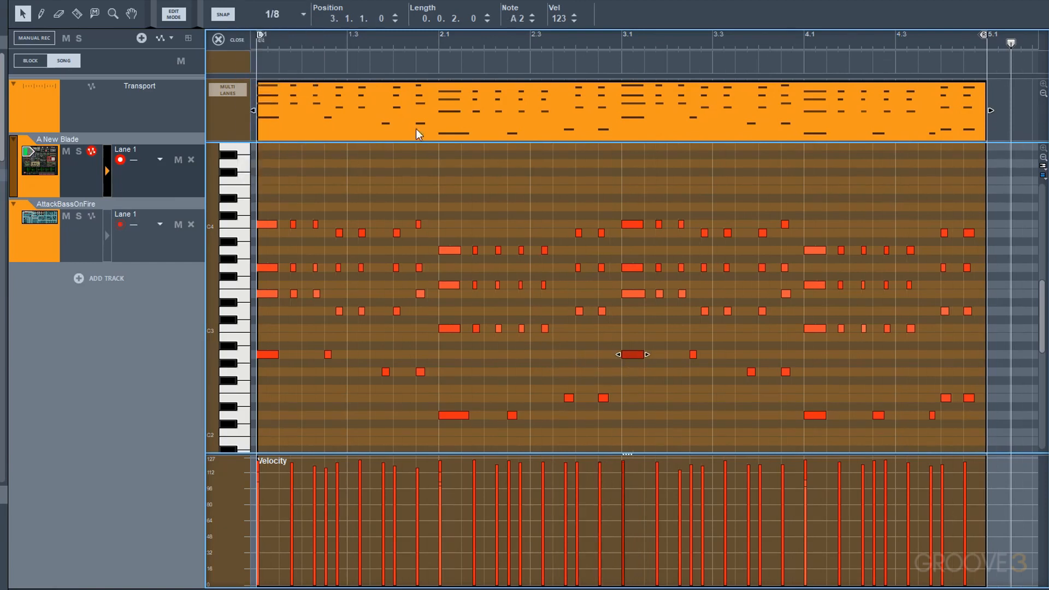
left_click(273, 22)
left_click(278, 32)
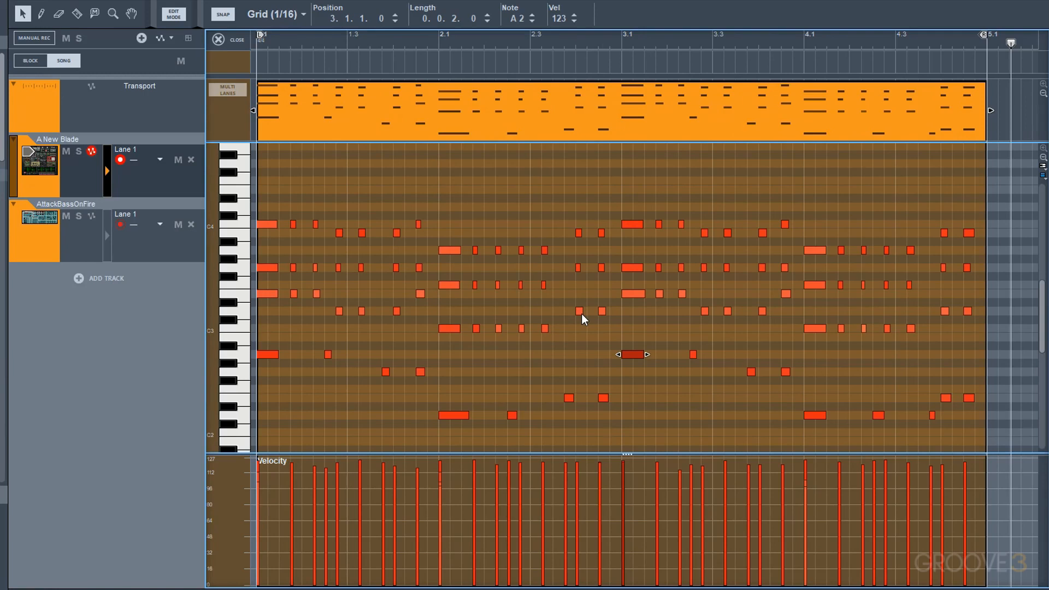
- Examine how the Grid snap value follows the note editor's horizontal zoom, ending on the whole clip
scroll(581, 314, "down", 9)
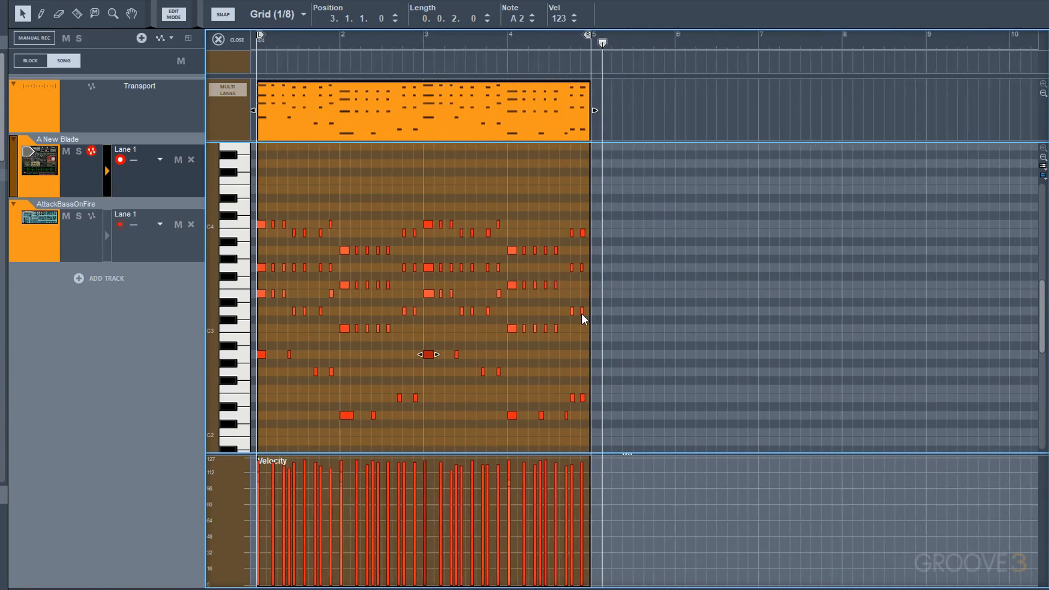
scroll(582, 316, "up", 8)
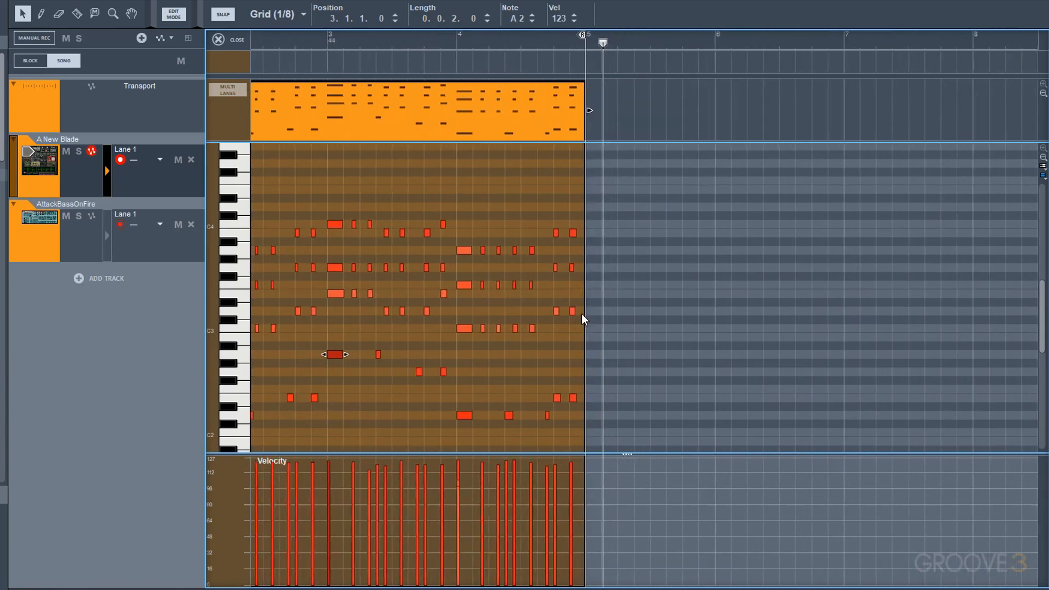
scroll(581, 320, "up", 2)
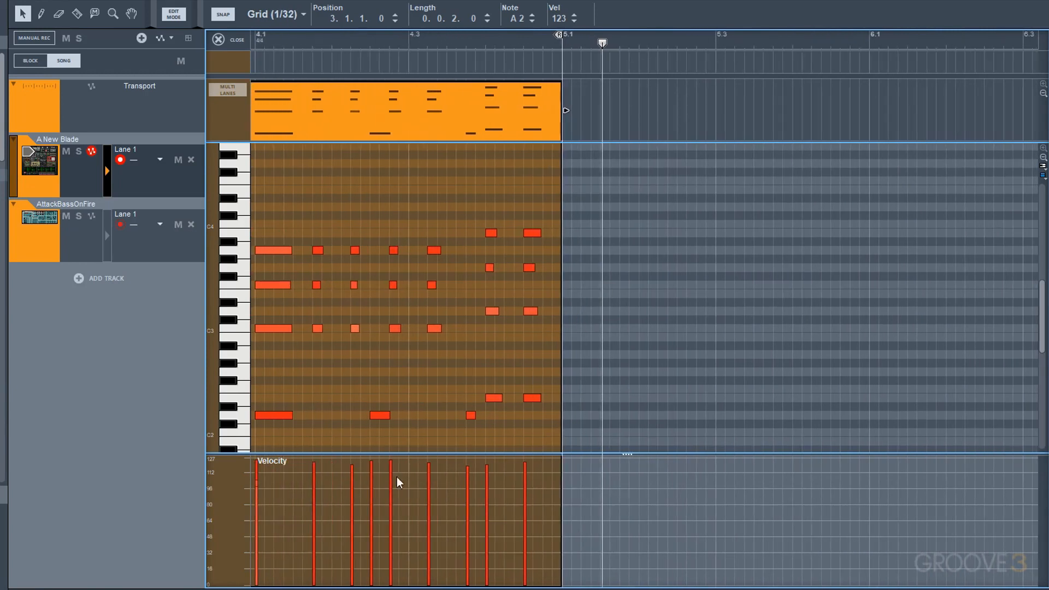
scroll(581, 320, "left", 15)
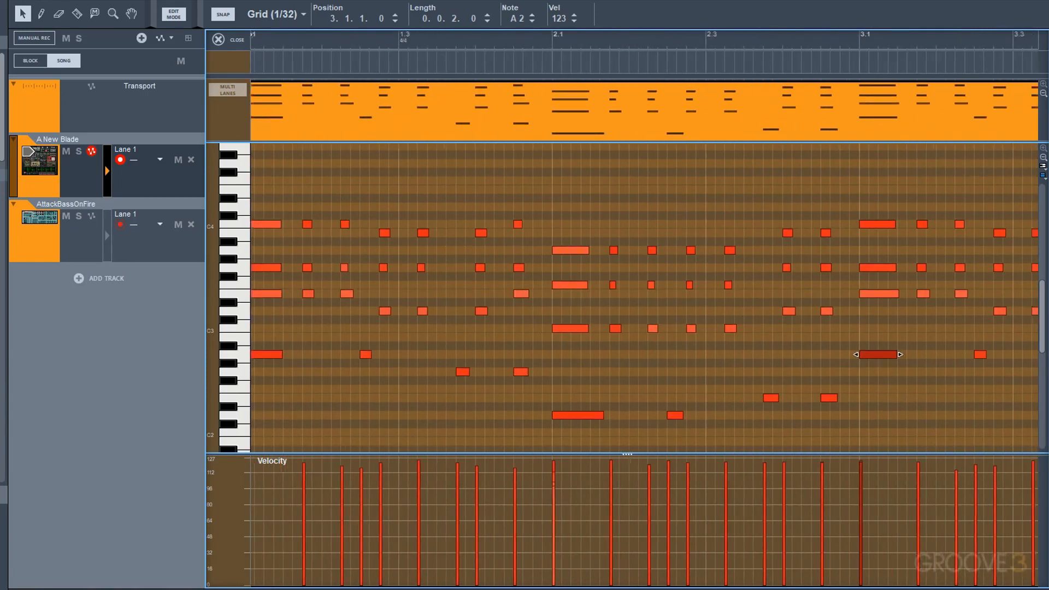
scroll(581, 320, "down", 12)
scroll(582, 320, "up", 9)
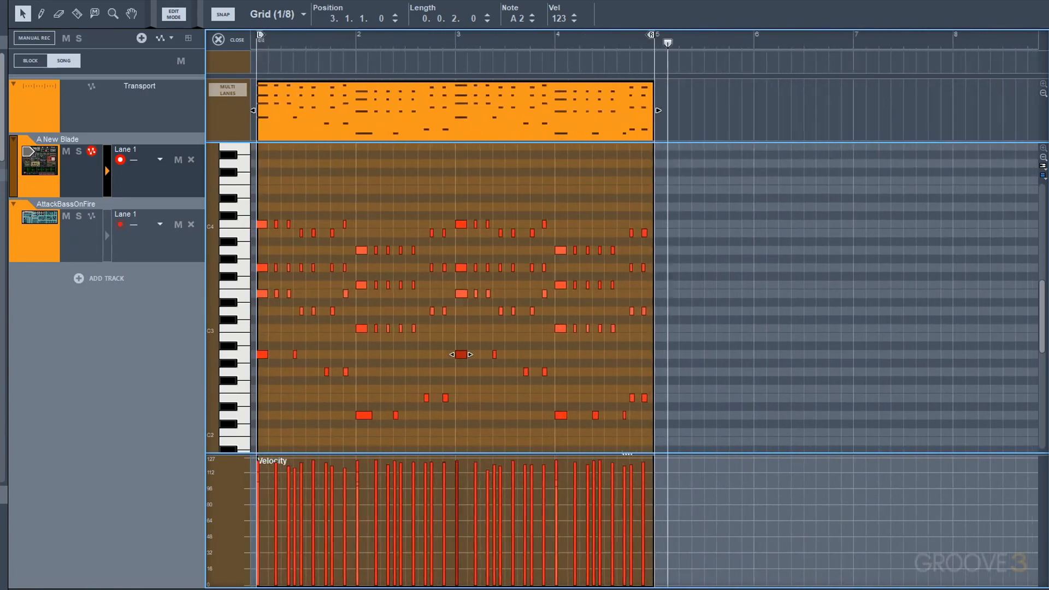
scroll(581, 320, "down", 2)
left_click(371, 413)
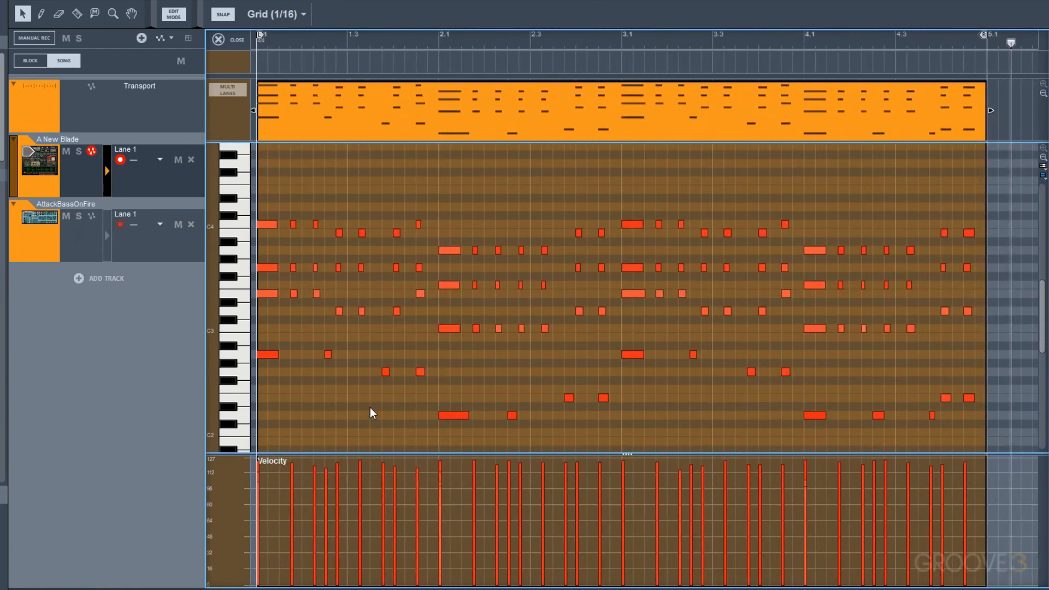
- Zoom in and out at the start of bar 2 with the Magnifying Glass tool and magnify an area around its notes
key("y")
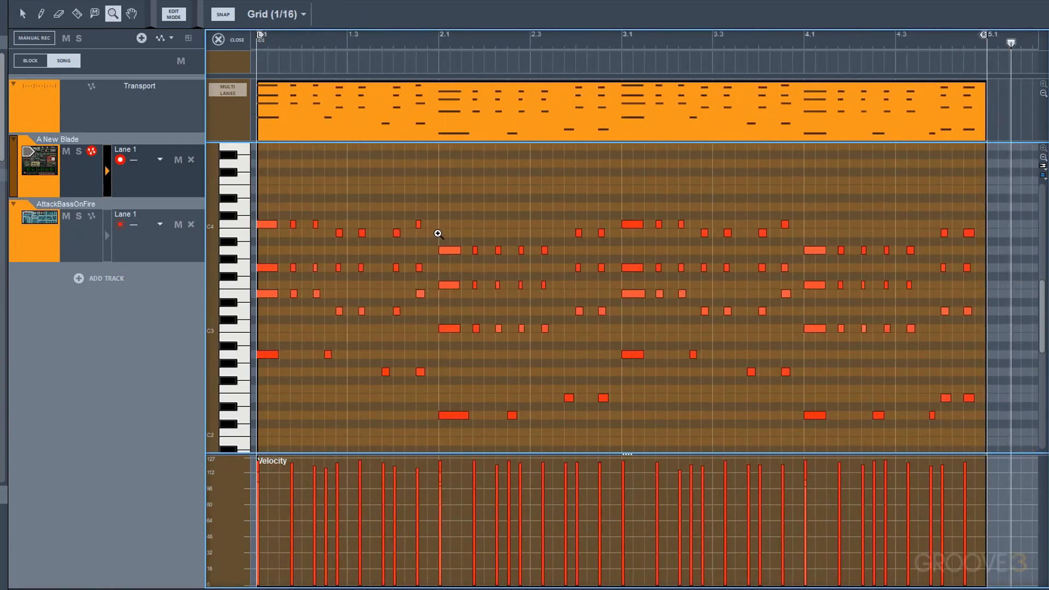
left_click(453, 260)
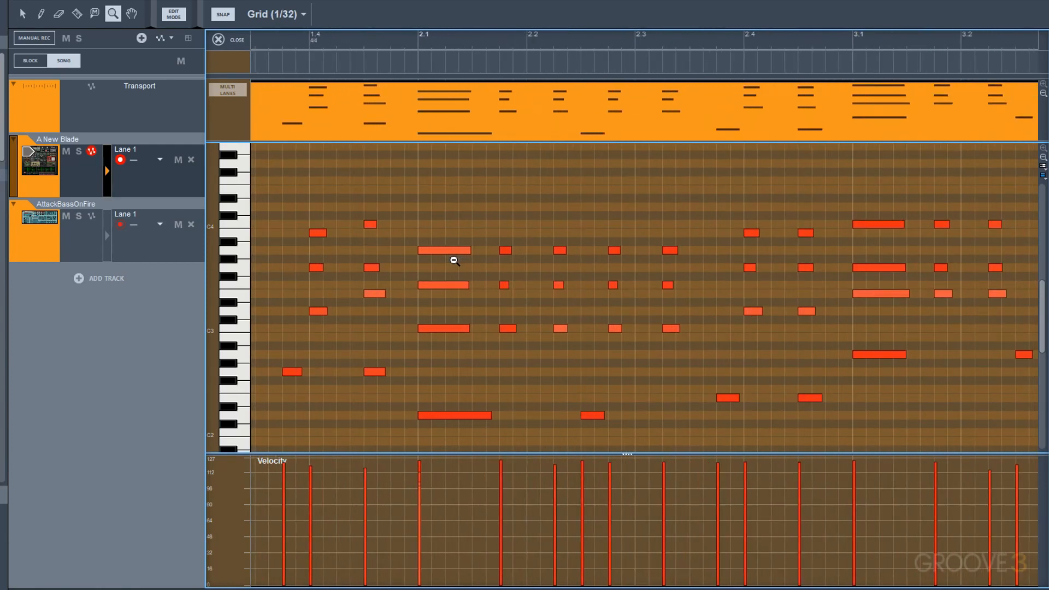
left_click(454, 261, "alt")
left_click_drag(431, 208, 618, 362)
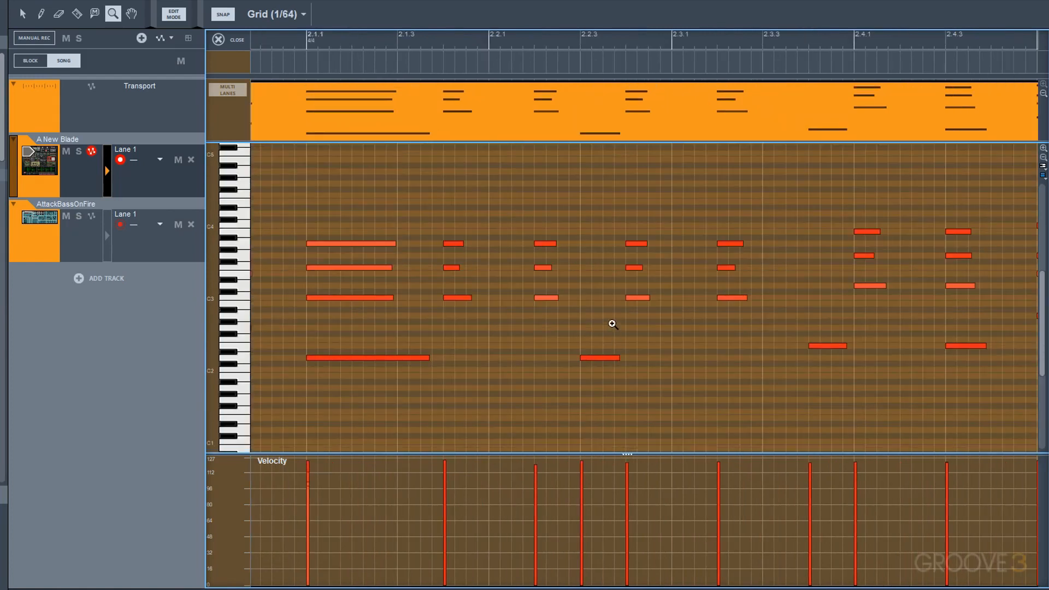
- Pan through the clip with the Hand tool, return to the whole clip and magnify the notes of bar 2 again
key("u")
left_click_drag(787, 307, 410, 340)
key("g")
key("g")
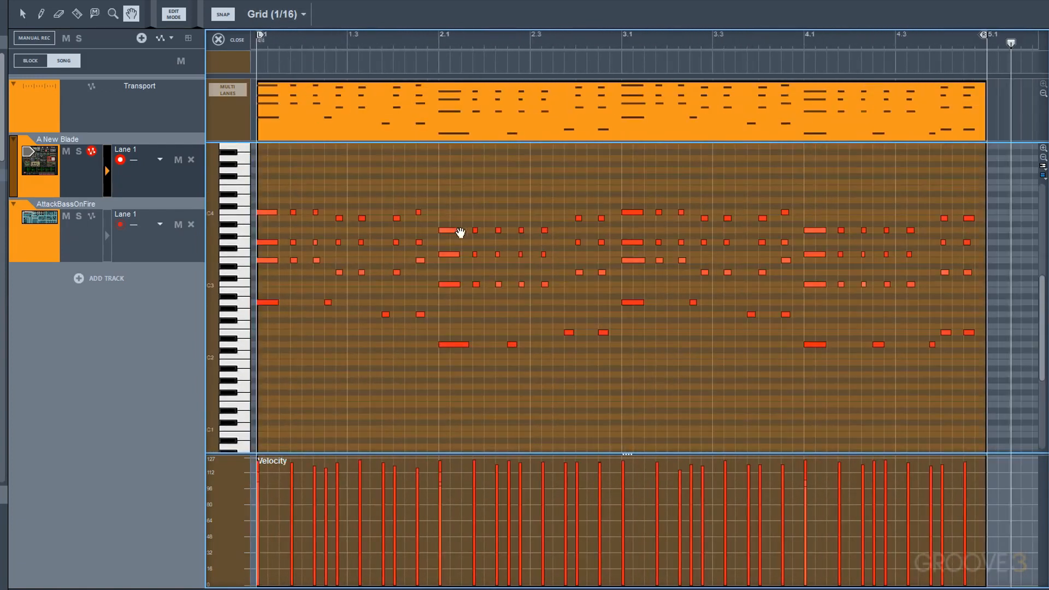
key("y")
left_click_drag(441, 208, 626, 372)
left_click_drag(272, 190, 470, 365)
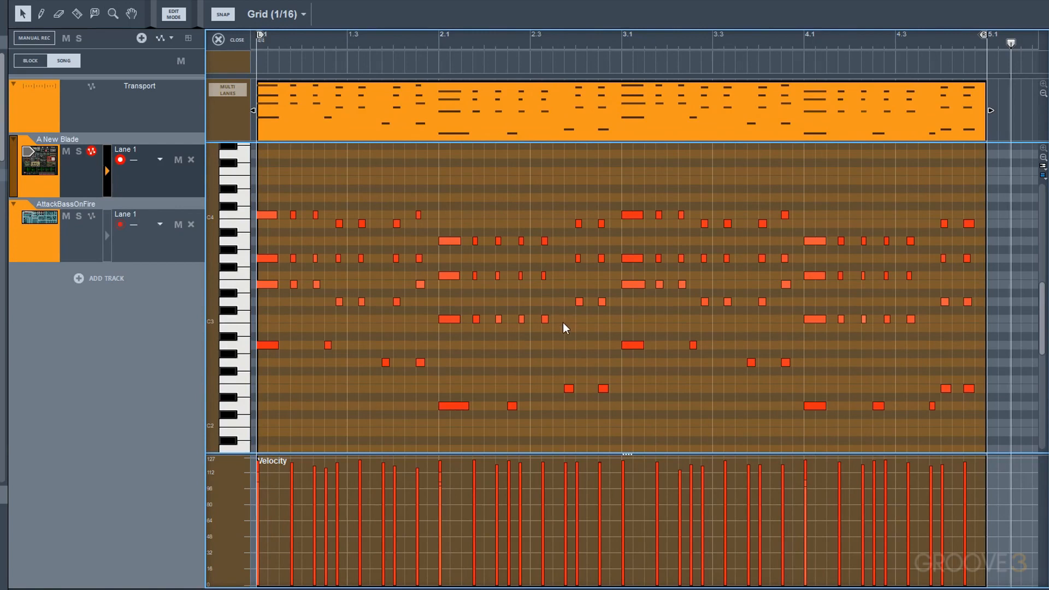
- Draw an F4 note with a length of 0.0.1.0 at the start of bar 2
left_click(444, 171)
left_click(455, 180)
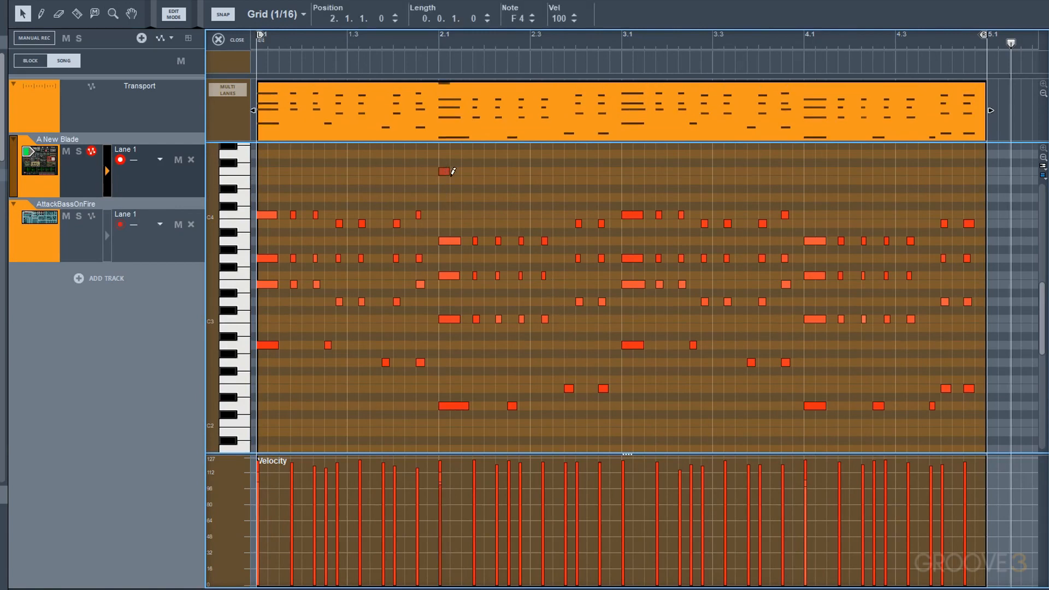
- Draw 1/16 notes E4, D4 and C4 after the F4 in bar 2, plus F4, E4, F4 and G4 around beat 2.3
left_click(467, 198)
left_click(475, 214)
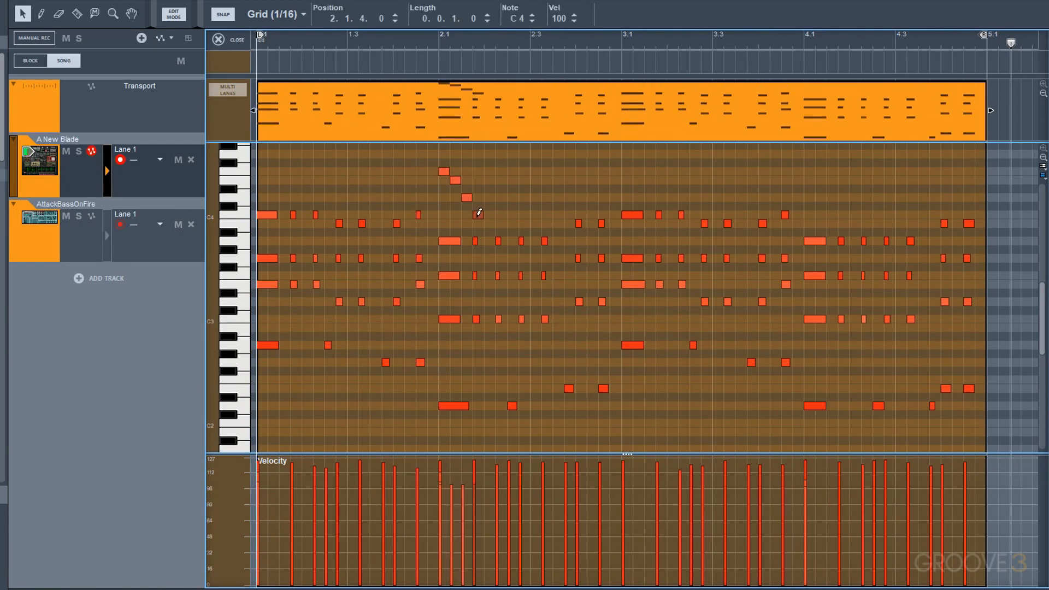
left_click(513, 171)
left_click(524, 180)
left_click(536, 171)
left_click(558, 154)
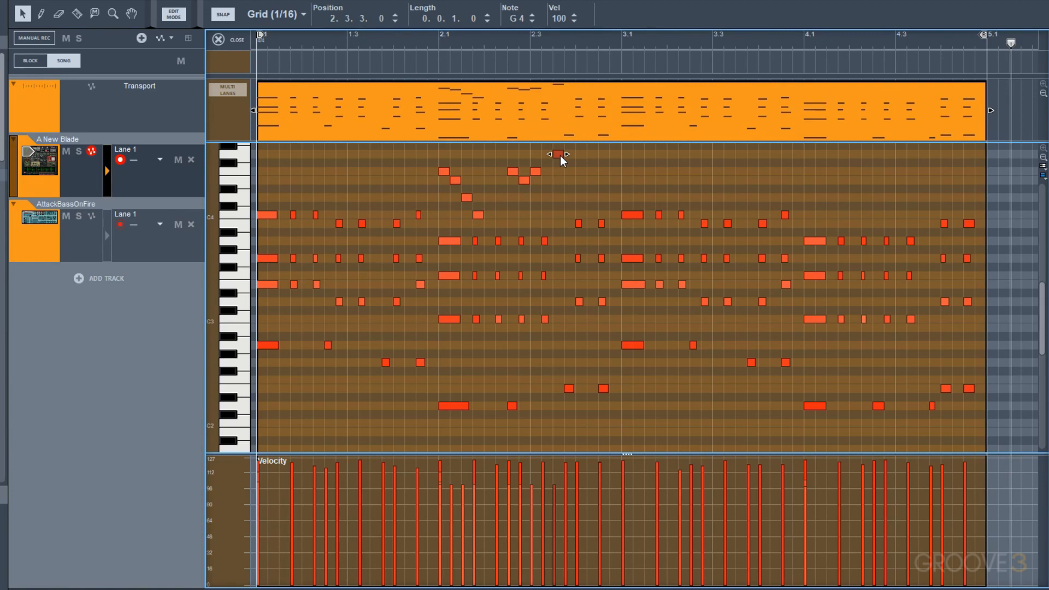
- Delete the drawn G4, F4, E4 and F4 around beat 2.3 and the drawn C4 at 2.1.4, one by one
key("Delete")
left_click(536, 171)
key("Delete")
left_click(525, 180)
key("Delete")
left_click(512, 171)
key("Delete")
left_click(479, 214)
key("Delete")
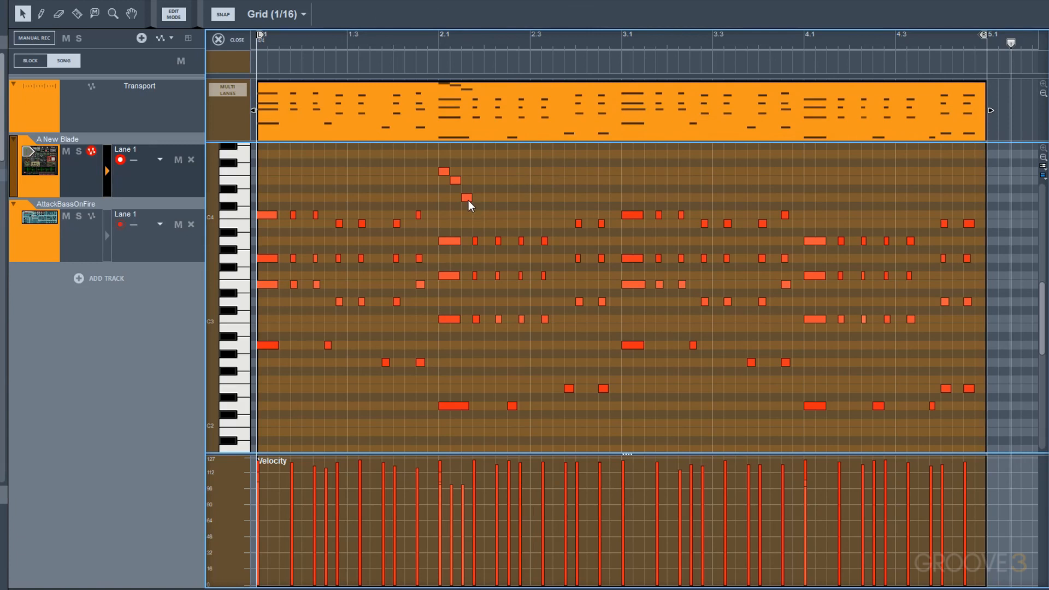
- Erase the three remaining drawn notes at the start of bar 2 with the Eraser tool and undo a trial area erase over the chords
key("e")
mouse_move(470, 195)
left_mouse_down()
mouse_move(445, 169)
mouse_move(475, 279)
mouse_move(566, 351)
left_mouse_up()
key("ctrl+z")
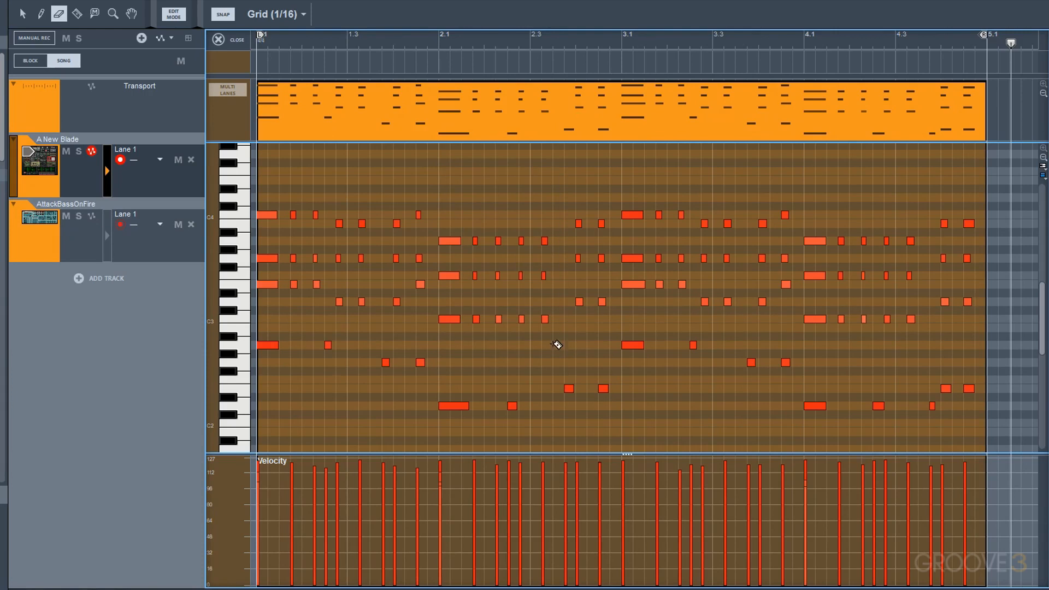
- Try splitting the long A3 note at the start of bar 4 with the Razor tool, once at a point and once across a range, undoing both
key("r")
key("h")
key("h")
key("e")
key("e")
key("e")
key("e")
key("e")
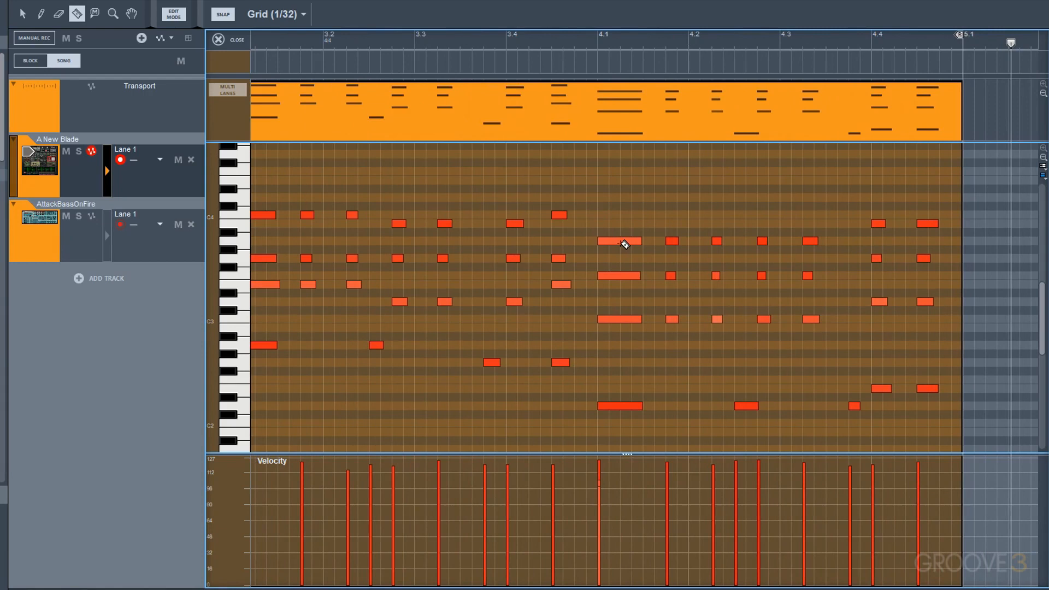
left_click(626, 244)
key("ctrl+z")
left_click_drag(608, 238, 636, 247)
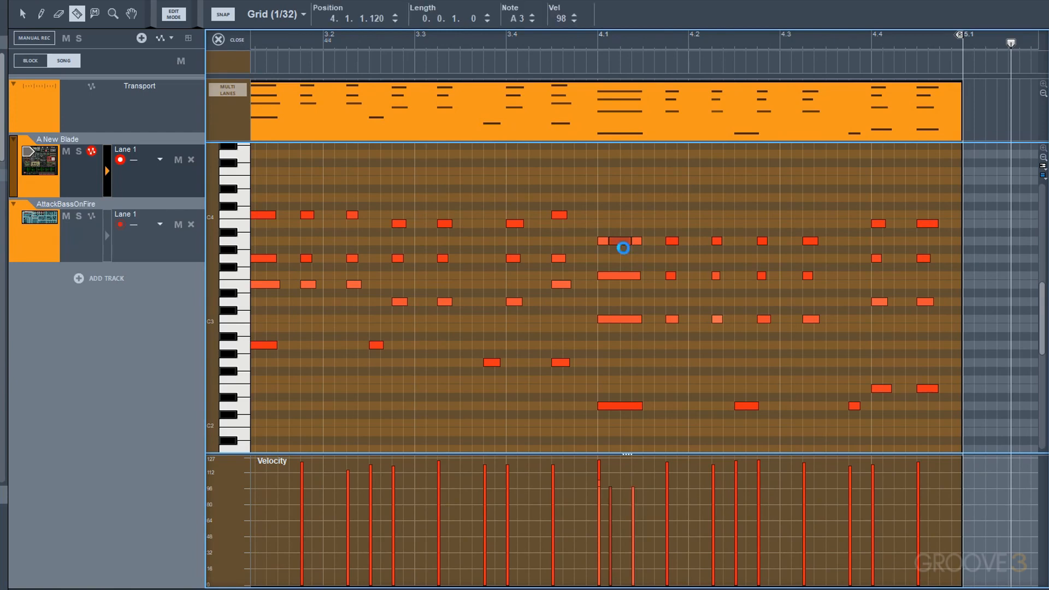
key("ctrl+z")
- Try splitting all the long notes of the bar 4 opening chord at once with the Razor tool and undo the cuts
left_click_drag(611, 197, 638, 403)
scroll(681, 394, "up", 2)
key("ctrl+z")
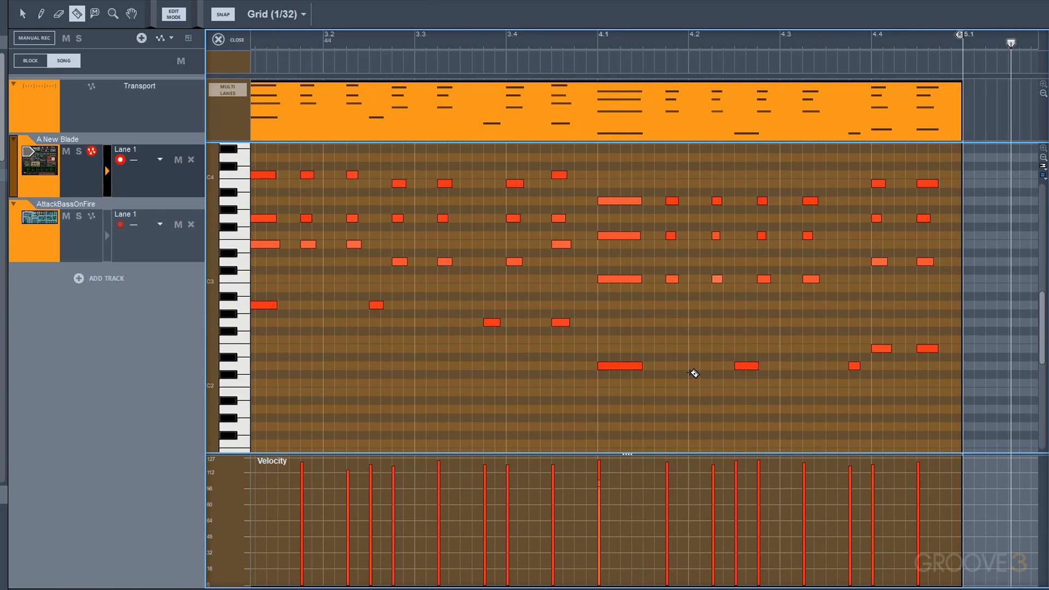
- Go through the Selection, Pencil, Eraser, Razor, Mute, Magnify and Hand tools one after another
left_click(23, 16)
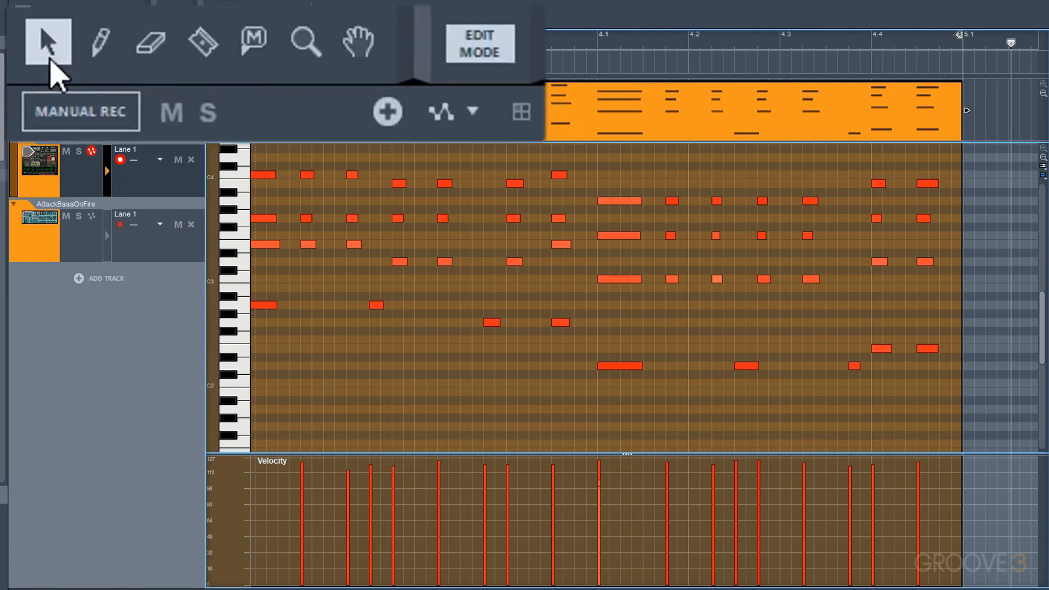
left_click(100, 47)
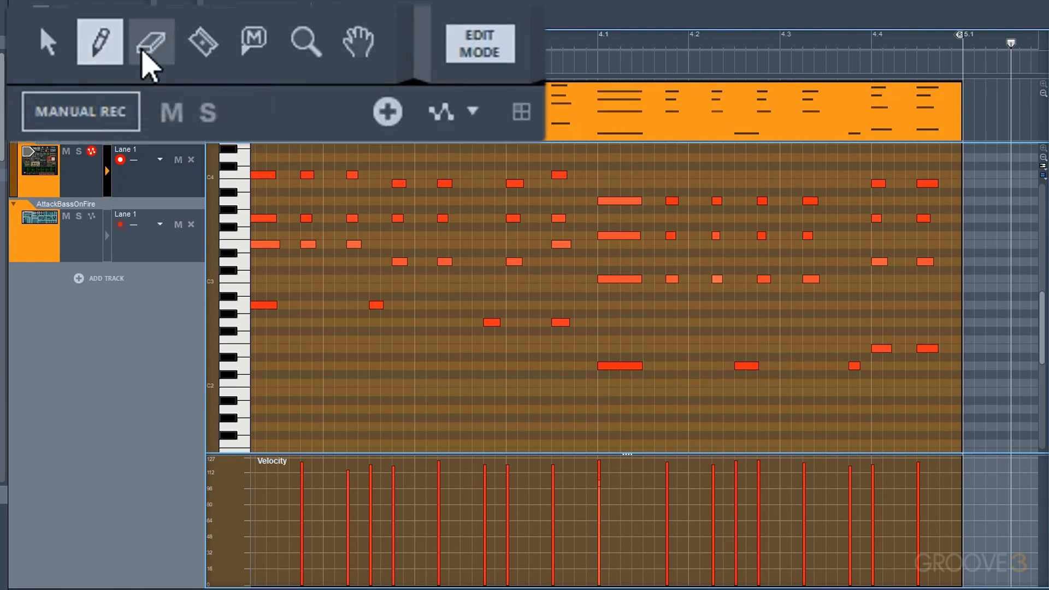
left_click(144, 52)
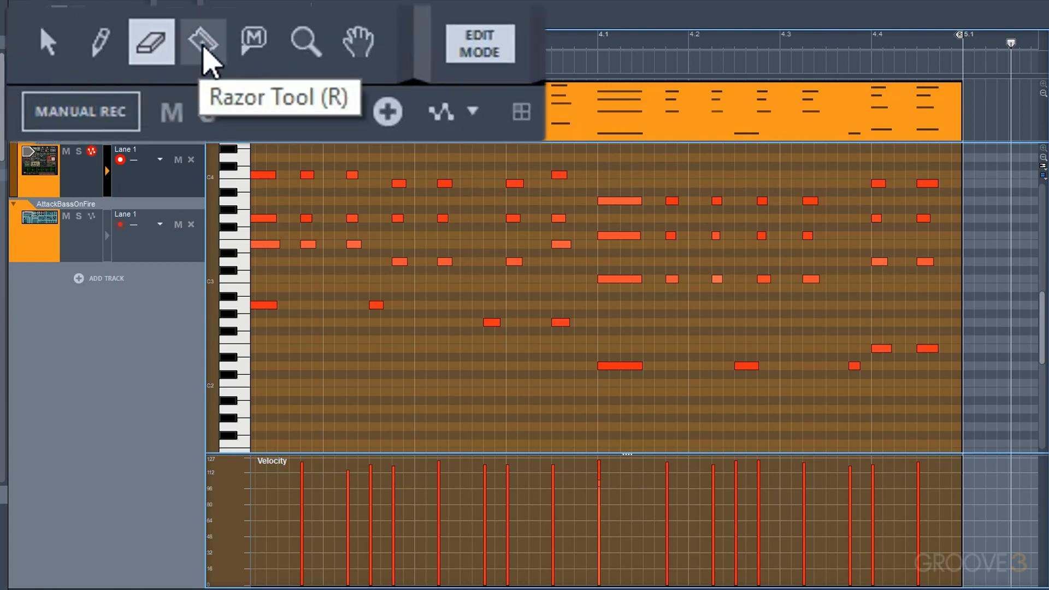
left_click(204, 47)
left_click(253, 49)
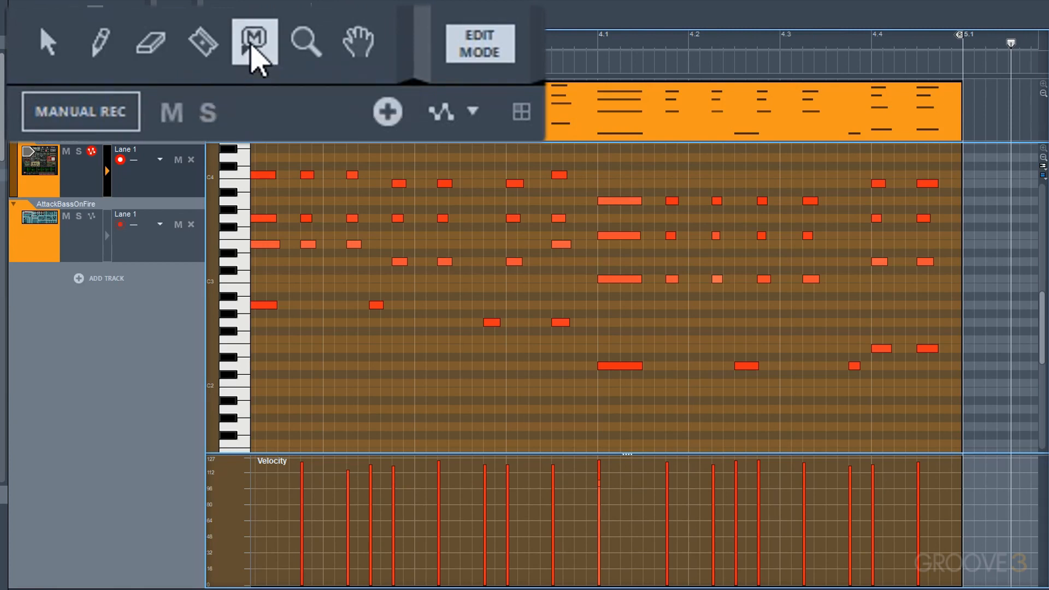
left_click(306, 44)
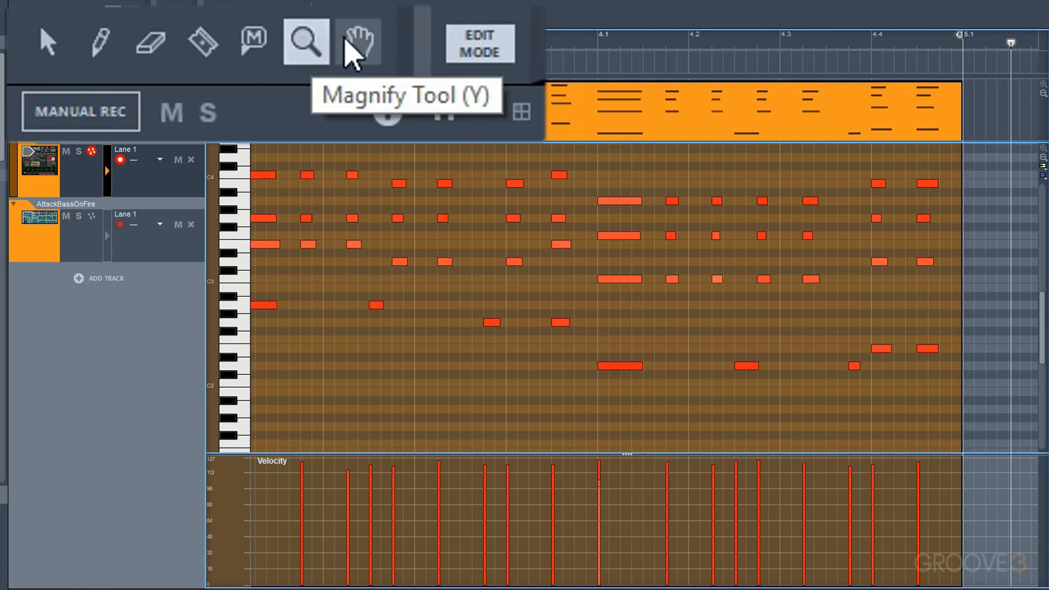
left_click(352, 41)
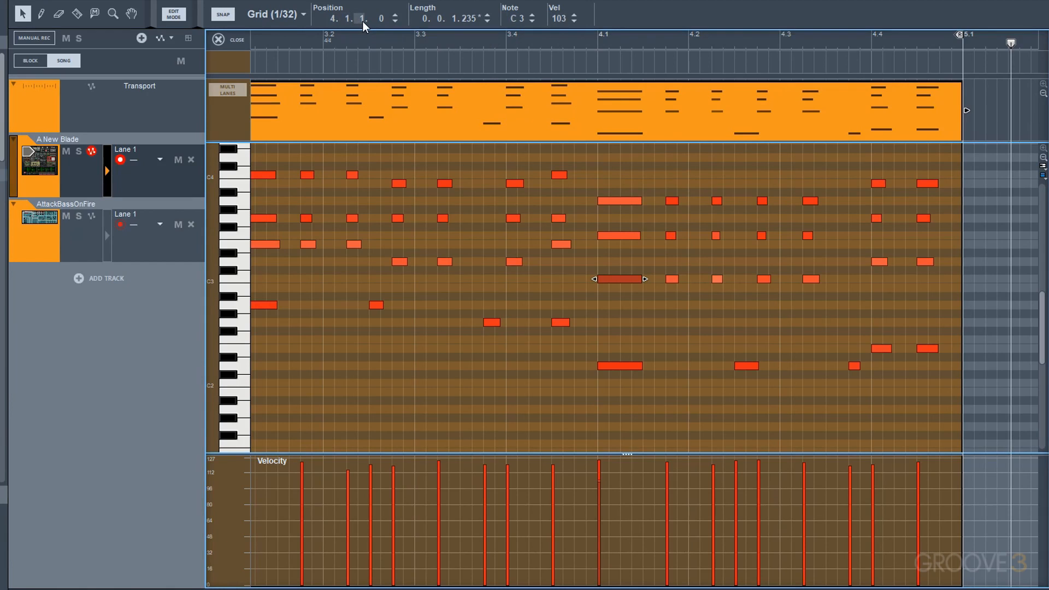
- Try shifting the position of the long C3 note at the start of bar 4, and set its pitch to C4 and back to C3
left_click_drag(363, 20, 414, 1)
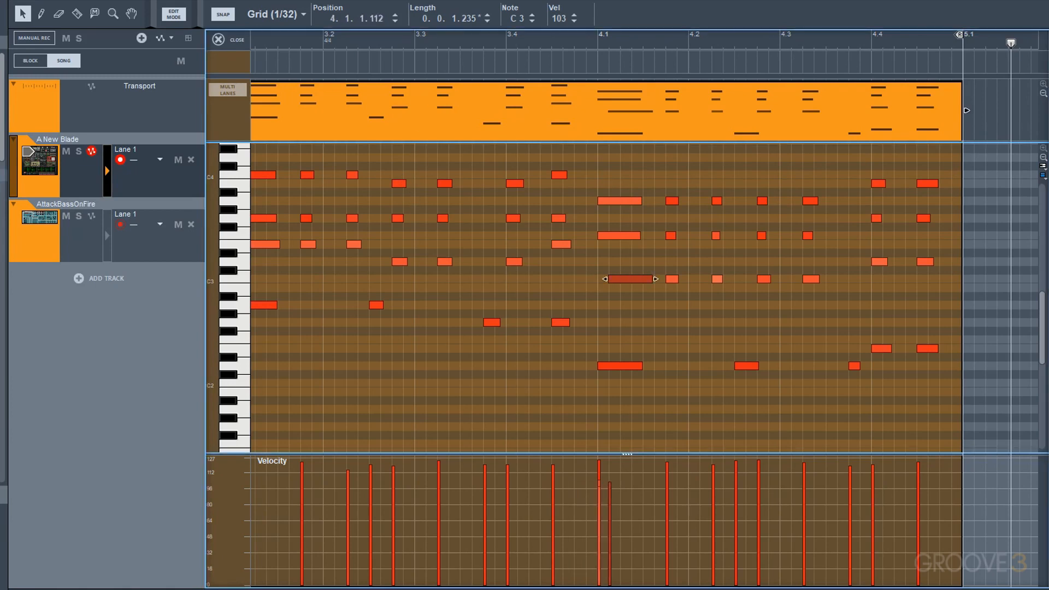
mouse_move(514, 21)
left_mouse_down()
mouse_move(519, 47)
mouse_move(515, 19)
left_mouse_up()
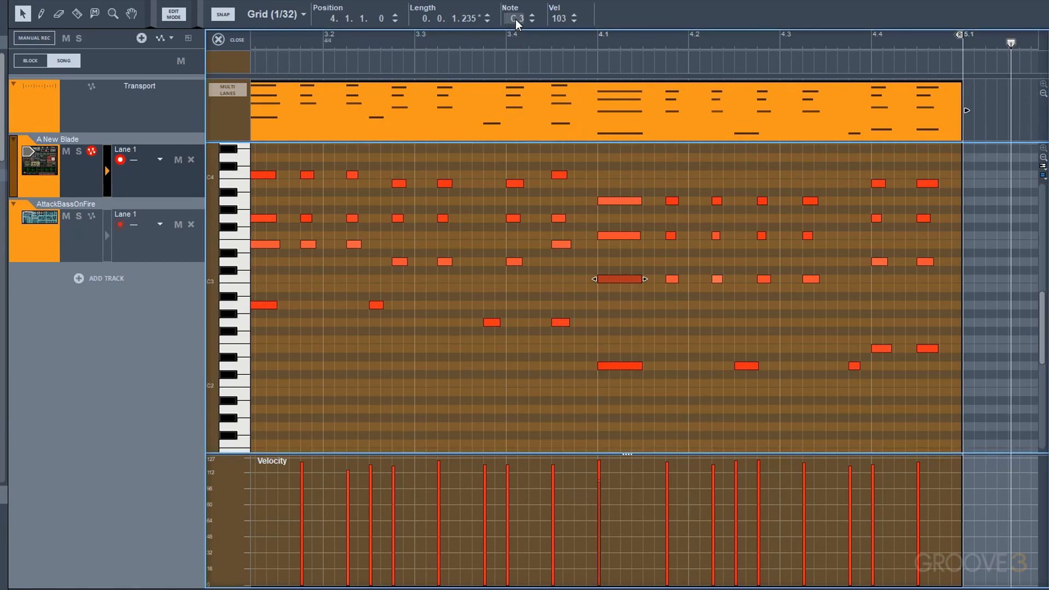
double_click(516, 18)
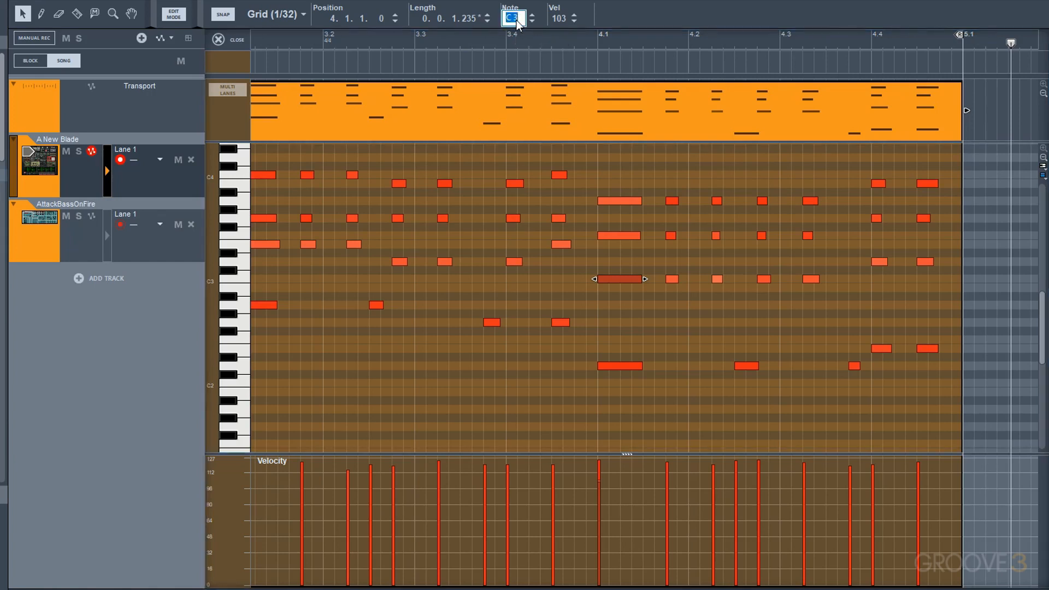
type("C4")
key("Return")
double_click(517, 23)
type("C3")
key("Return")
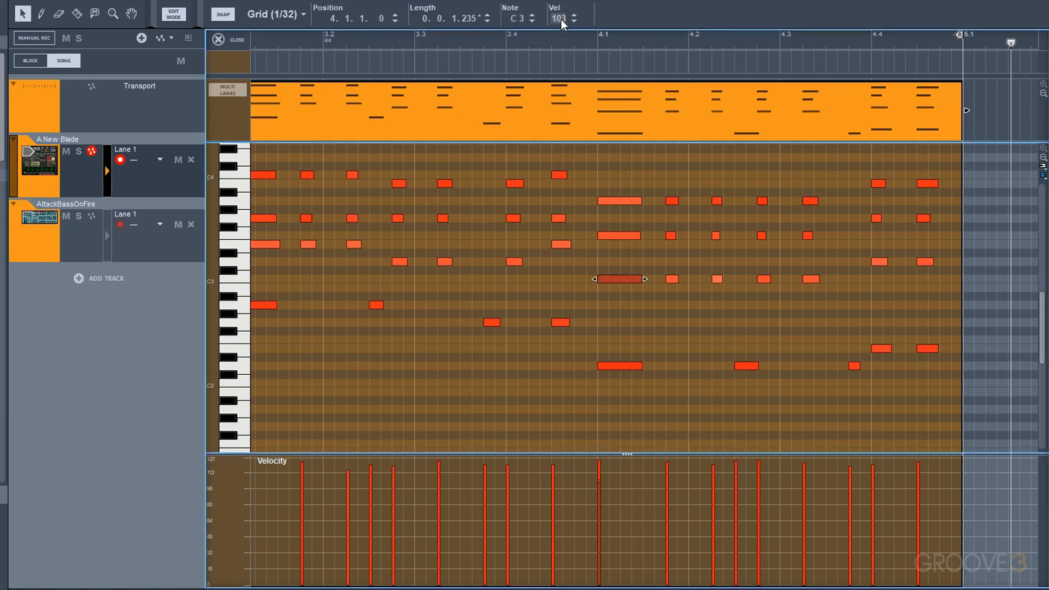
- Select the short chord notes in bar 4, try matching all their positions to 4.1.4.0 and undo the change
left_click_drag(651, 171, 854, 304)
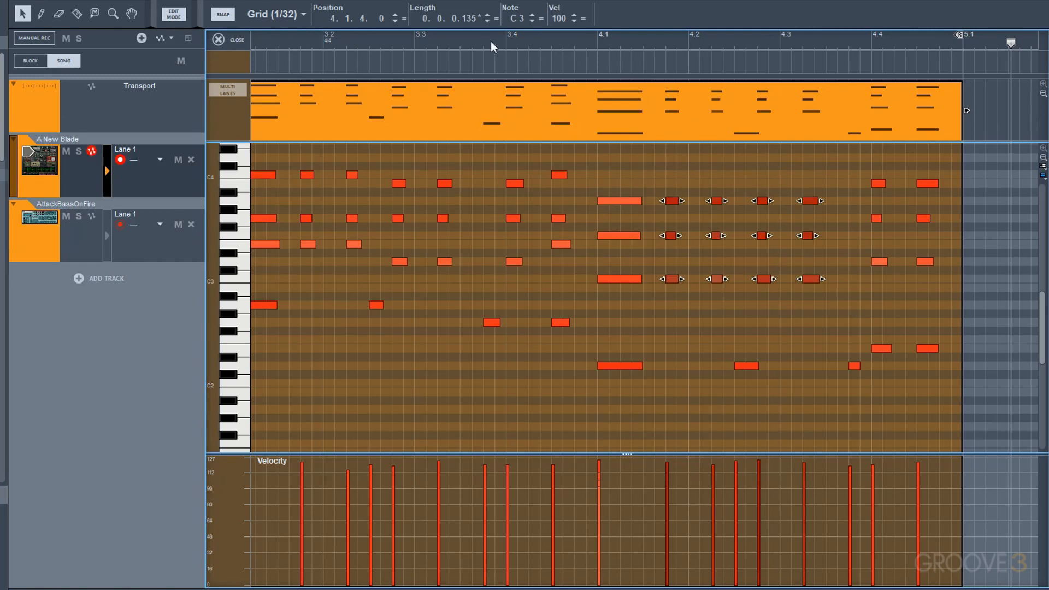
left_click(403, 20)
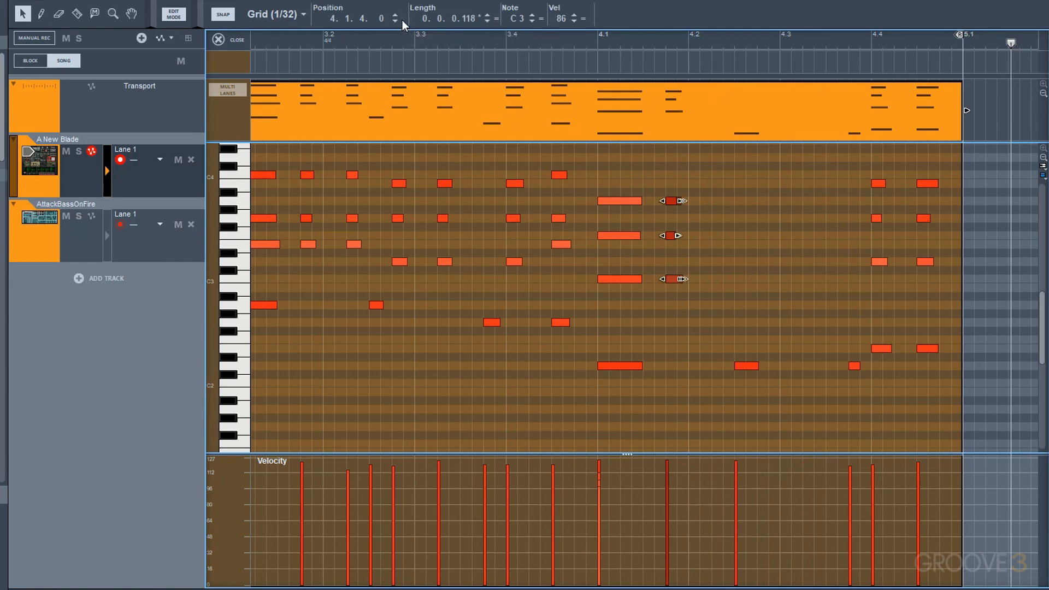
key("ctrl+z")
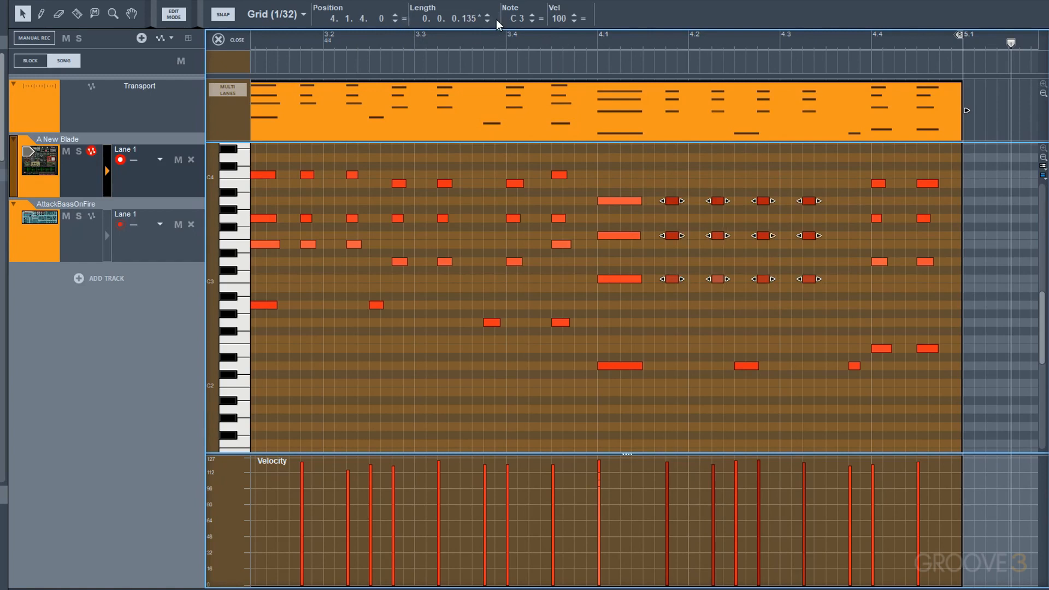
- Try matching the selected chord notes to pitch C3 and velocity 100, and undo the matched values
left_click(540, 19)
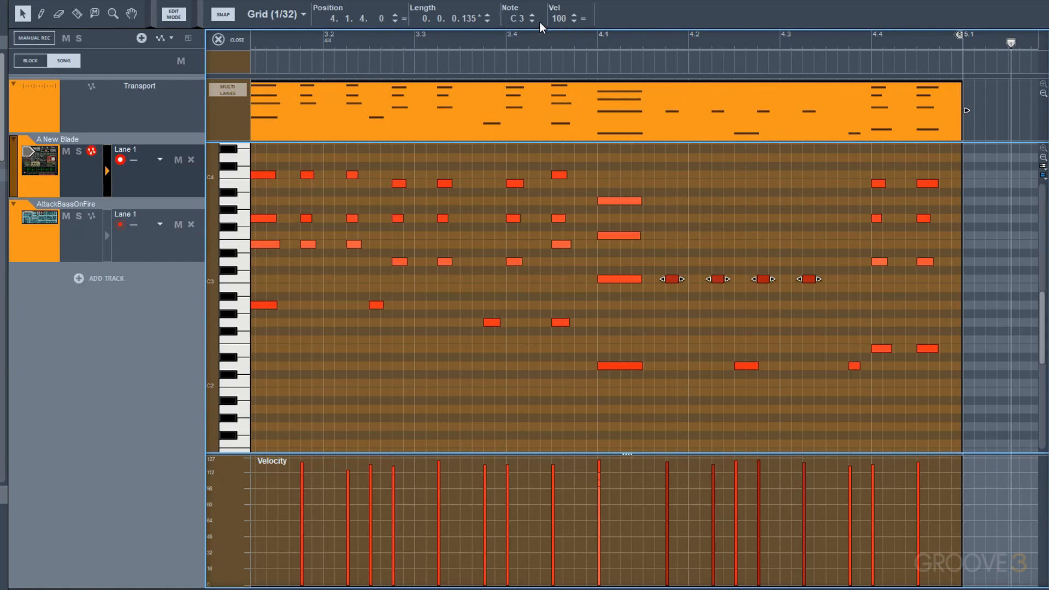
left_click(583, 19)
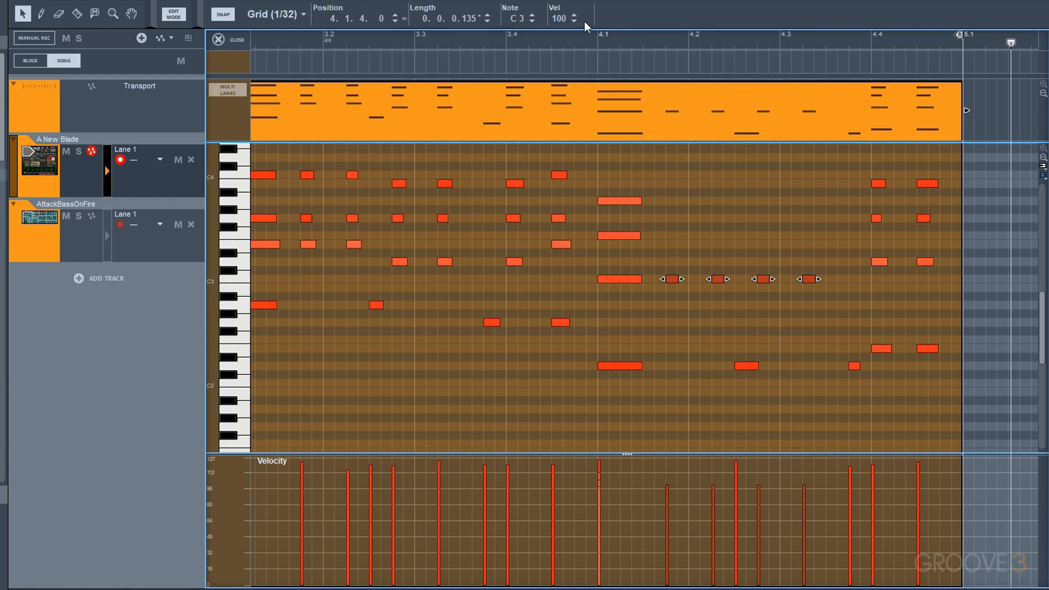
key("ctrl+z")
key("ctrl+z")
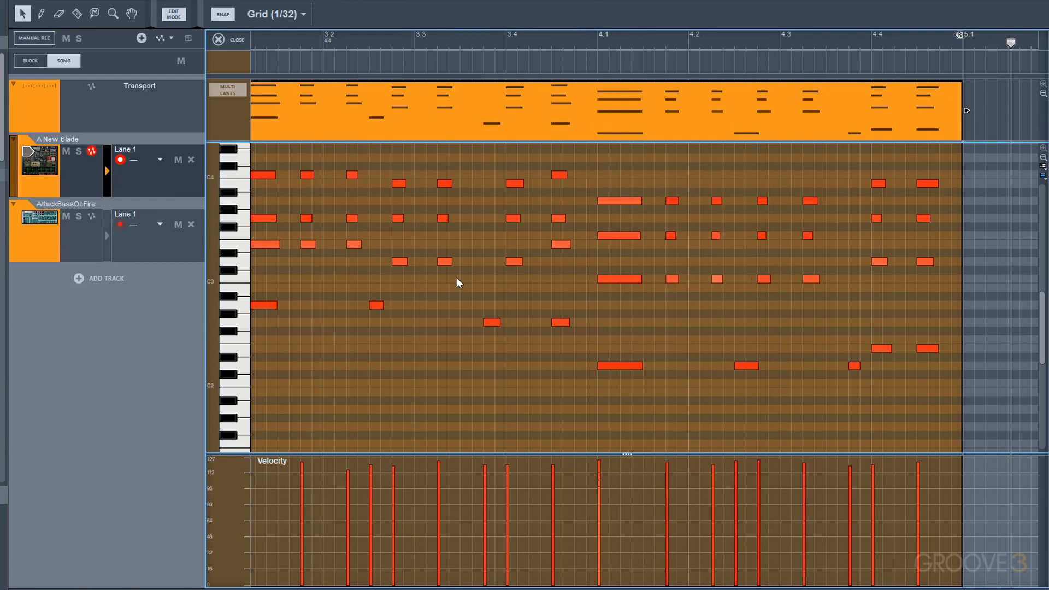
- Draw a wavy velocity curve across the whole clip and replace it with a steadily rising ramp starting at about 45
left_click(238, 280)
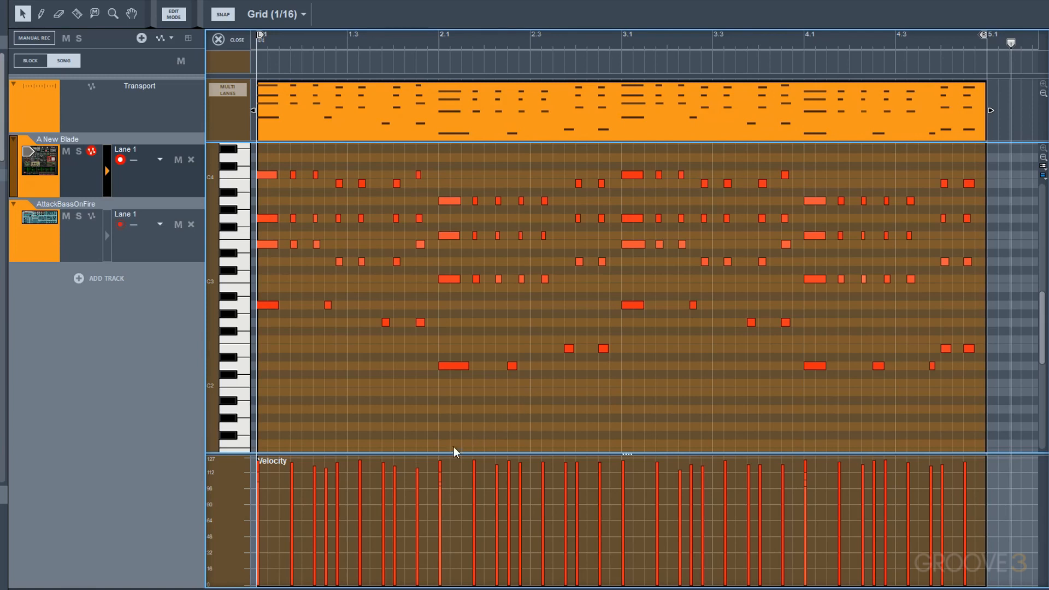
key("alt")
mouse_move(260, 471)
left_mouse_down()
mouse_move(693, 531)
mouse_move(968, 526)
left_mouse_up()
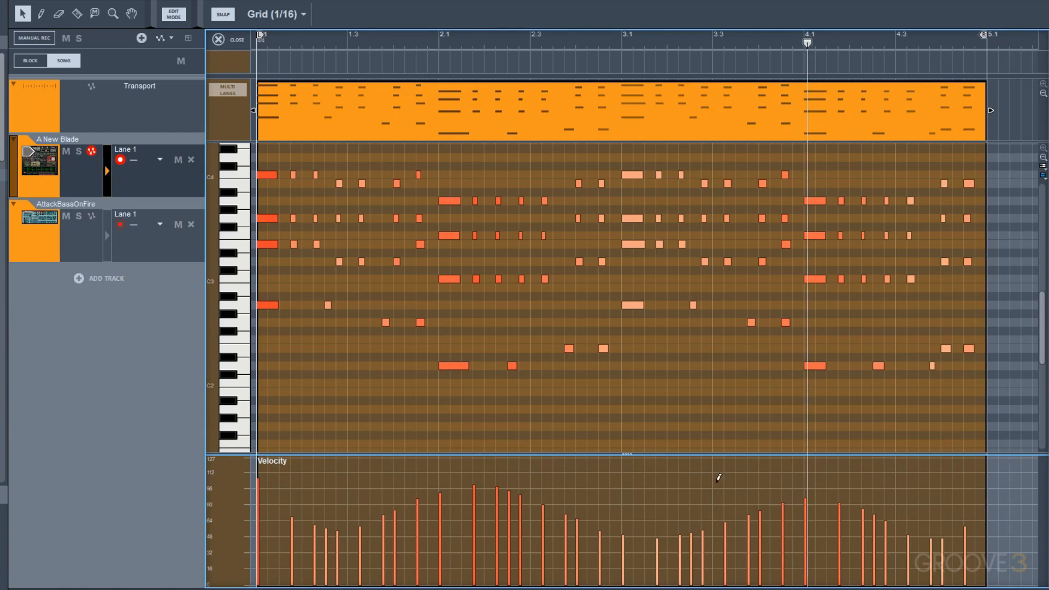
left_click_drag(255, 540, 979, 431)
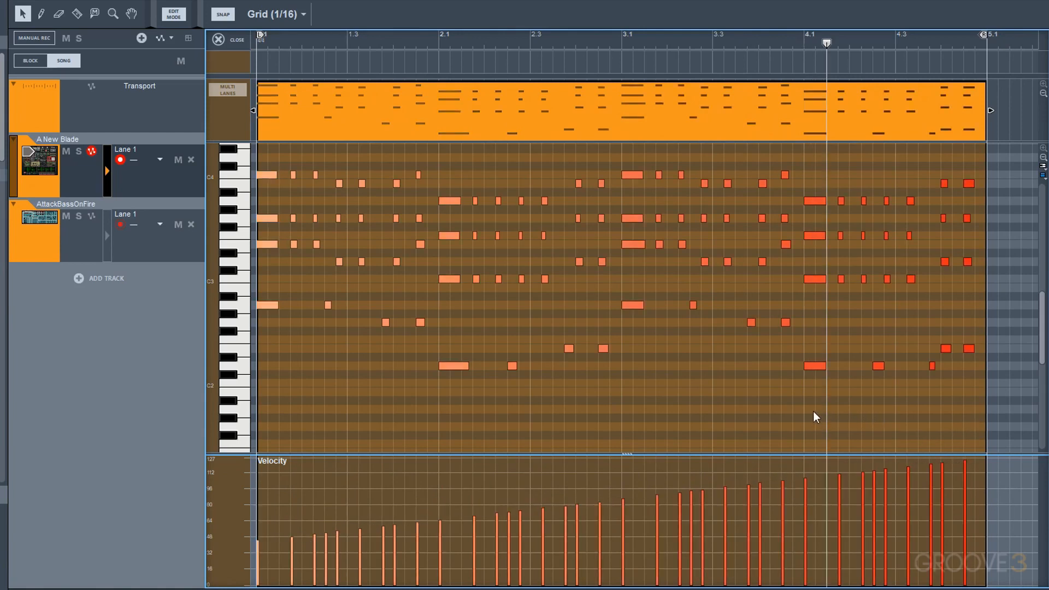
- Select the bass notes from the end of bar 3 through bar 4 and redraw the velocities of only those notes
left_click_drag(757, 399, 999, 324)
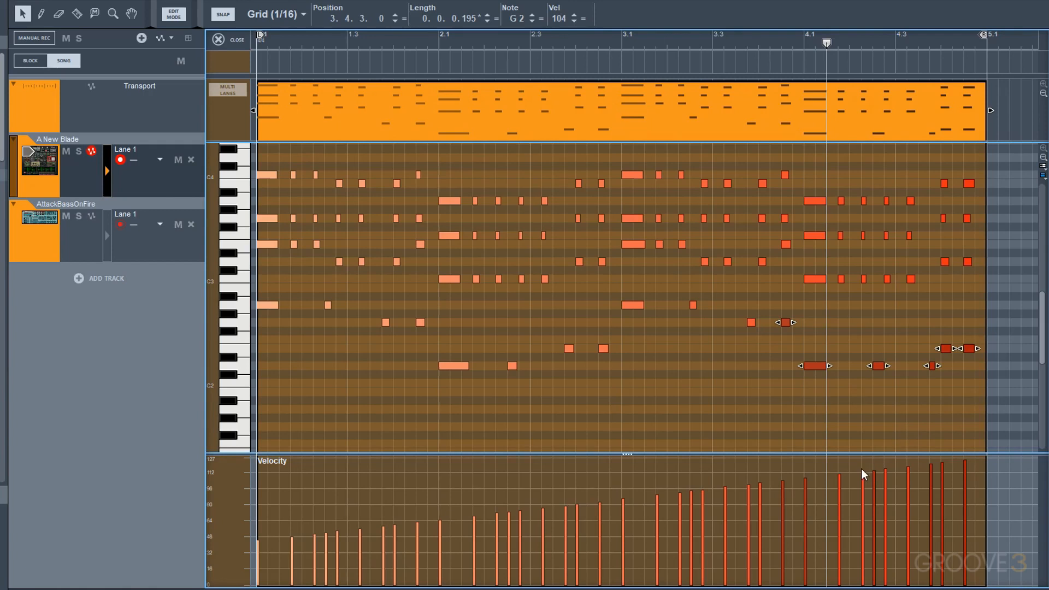
left_click_drag(756, 548, 977, 510)
mouse_move(768, 488)
left_mouse_down()
mouse_move(946, 519)
mouse_move(953, 473)
mouse_move(772, 471)
left_mouse_up()
left_click(836, 405)
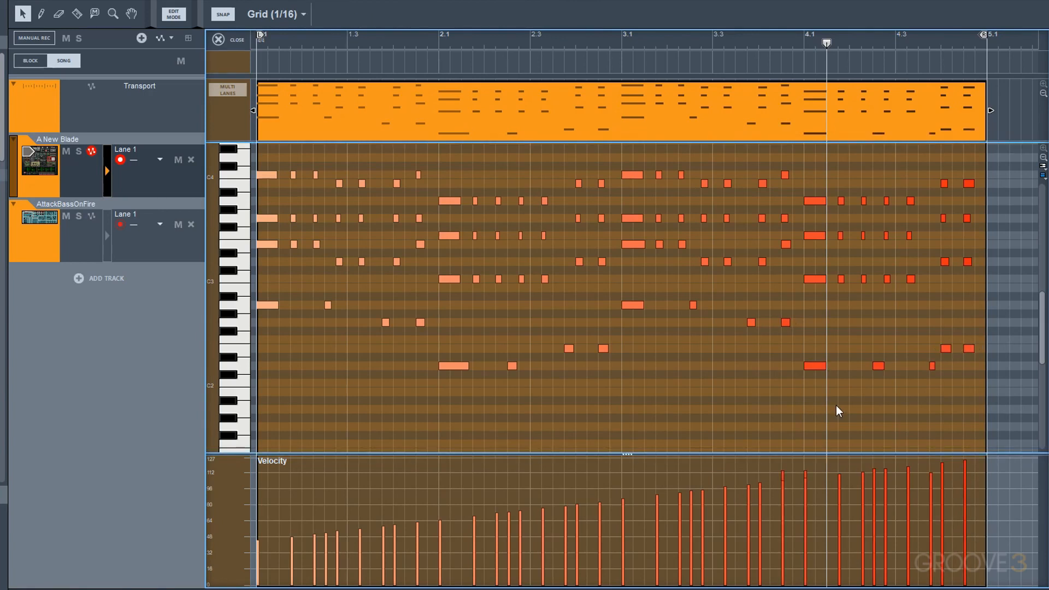
- Select all notes in the clip, match their velocities and set them to 100
key("ctrl+a")
left_click(583, 18)
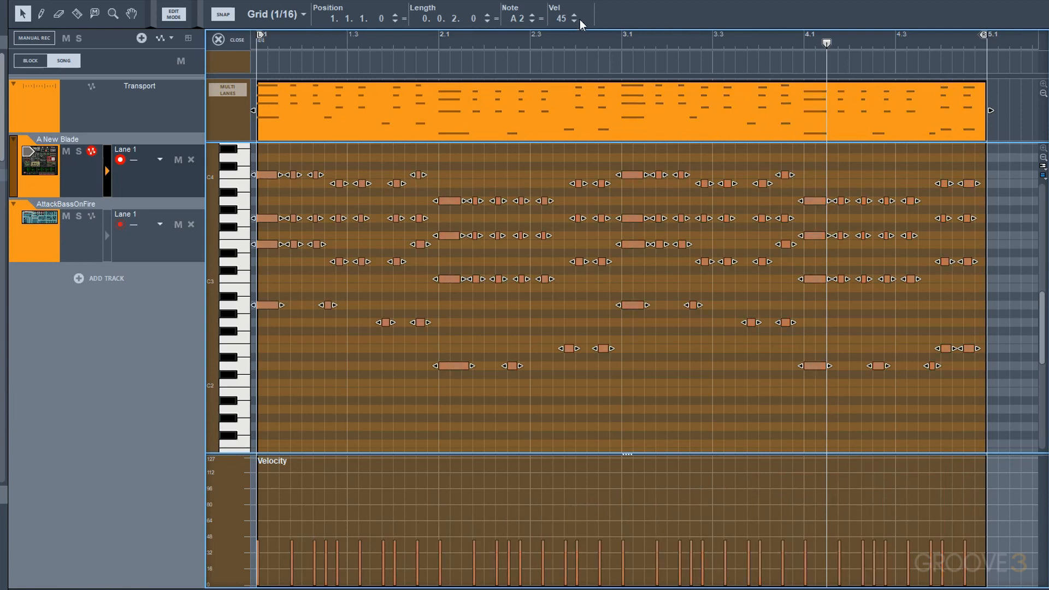
double_click(561, 19)
type("100")
key("Return")
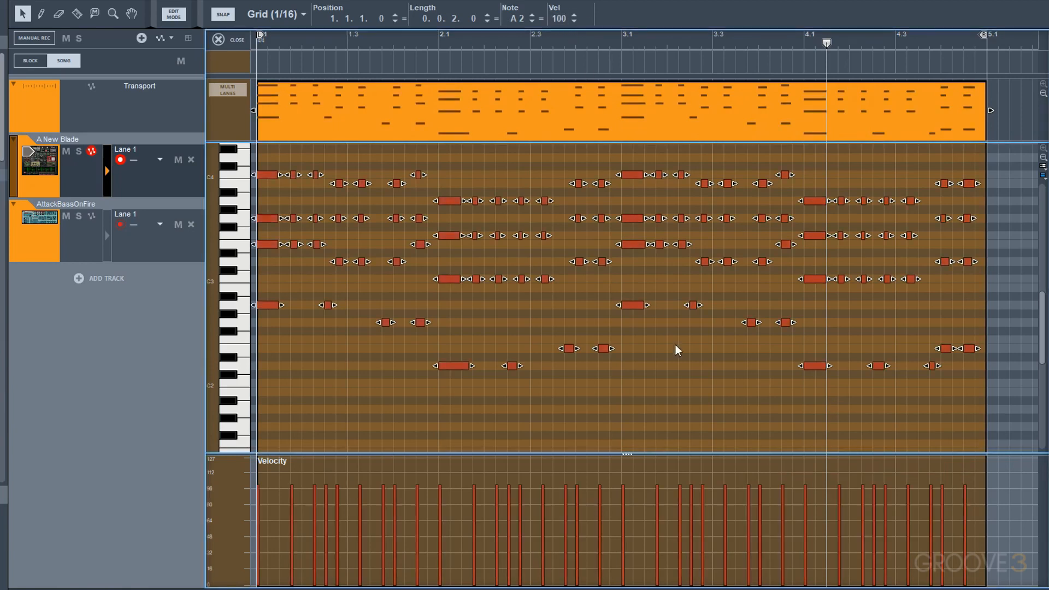
left_click(676, 346)
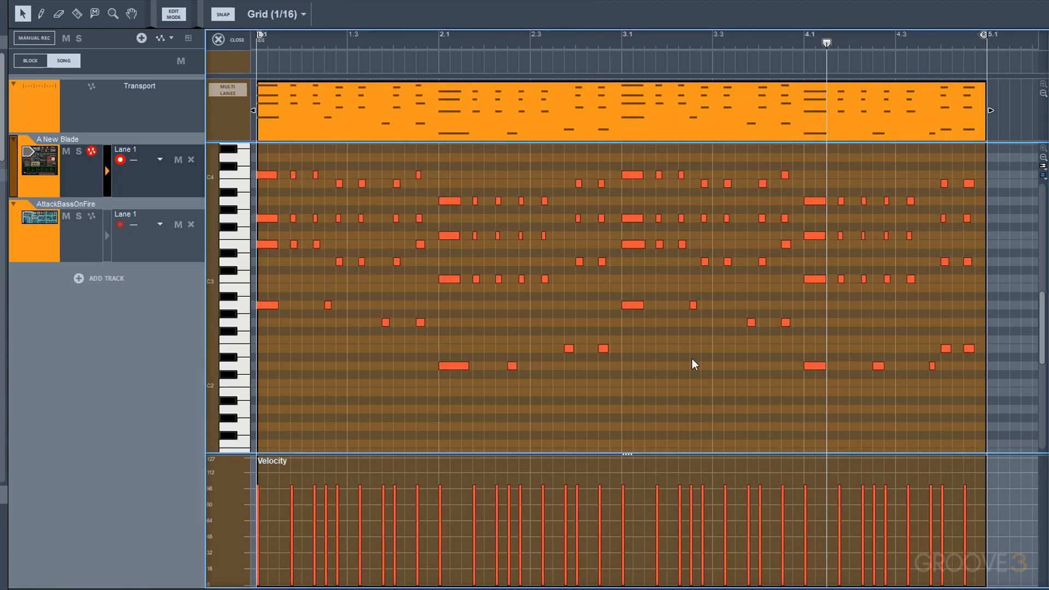
- Add a Mod Wheel performance automation lane to the clip below the velocity lane
left_click(1043, 176)
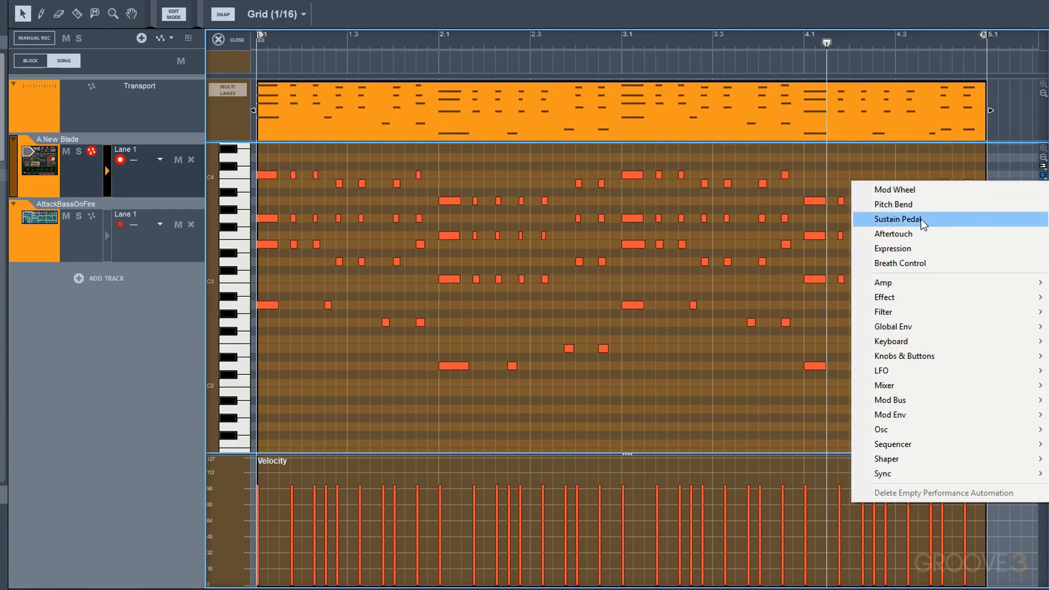
left_click(910, 192)
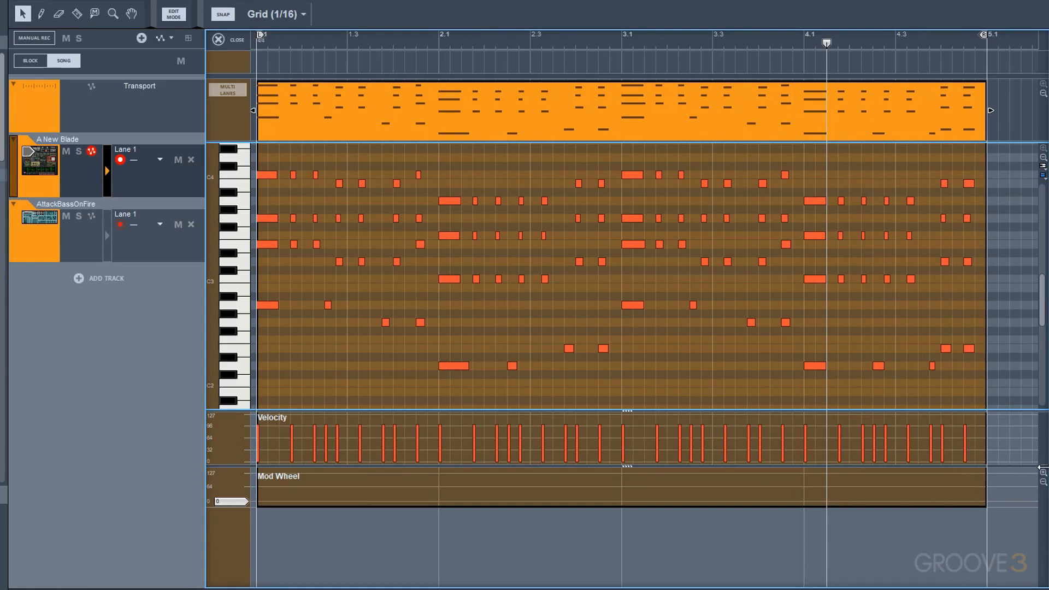
left_click(1043, 480)
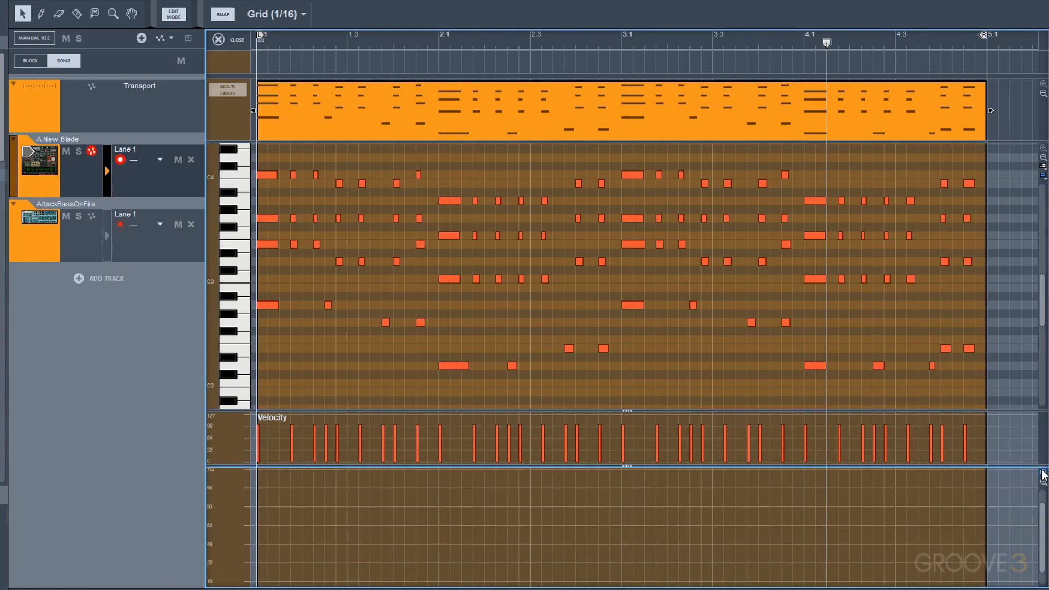
left_click(1043, 483)
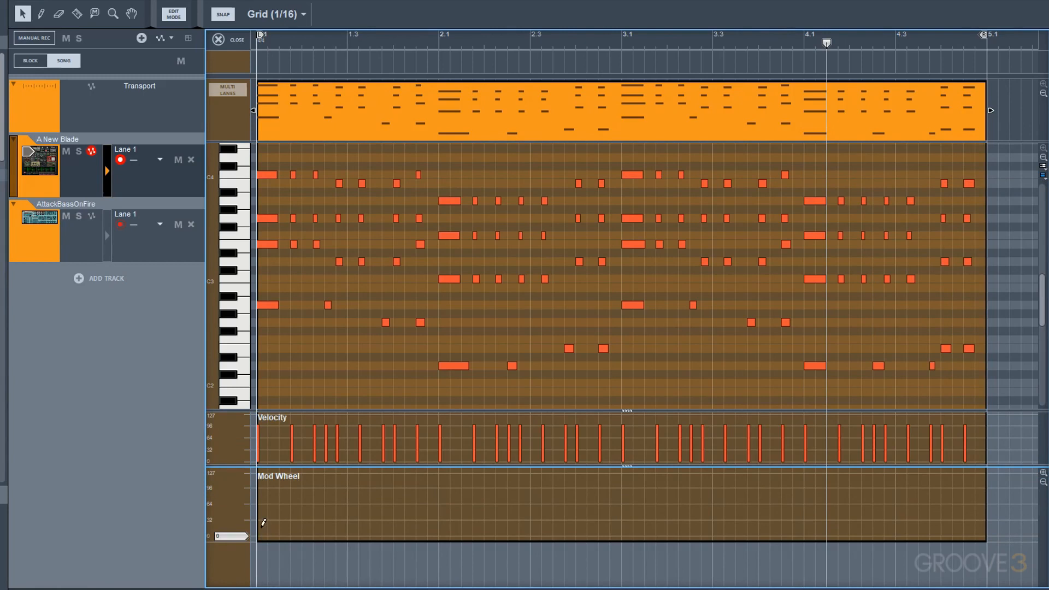
- Draw a wavy Mod Wheel automation curve across the clip, play it back, and redraw it as falling ramps in bars 1 and 2
mouse_move(264, 523)
left_mouse_down()
mouse_move(335, 473)
mouse_move(528, 480)
mouse_move(932, 514)
mouse_move(953, 526)
left_mouse_up()
key("space")
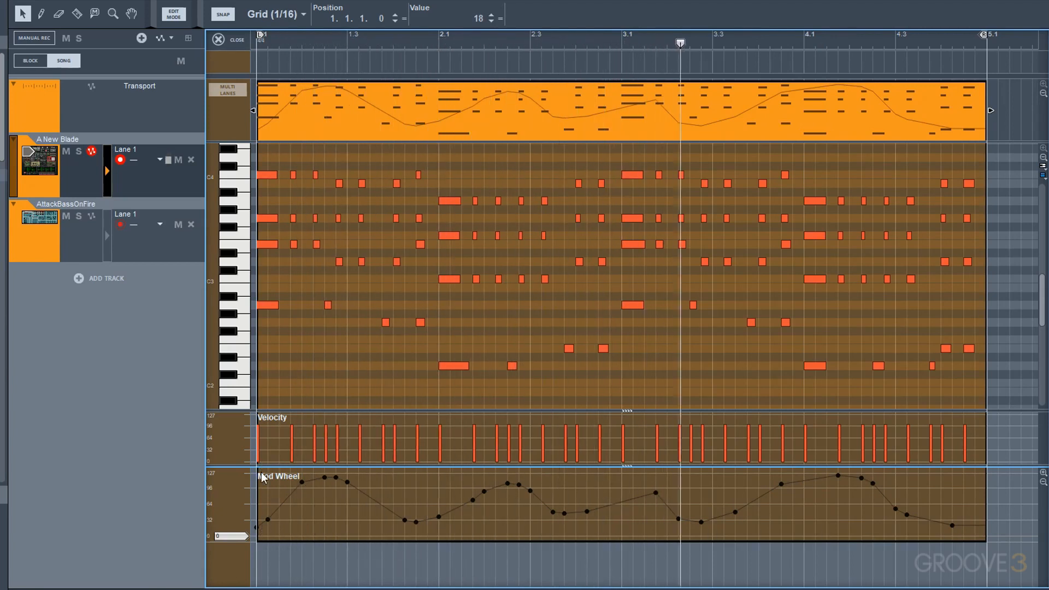
key("space")
left_click(529, 501)
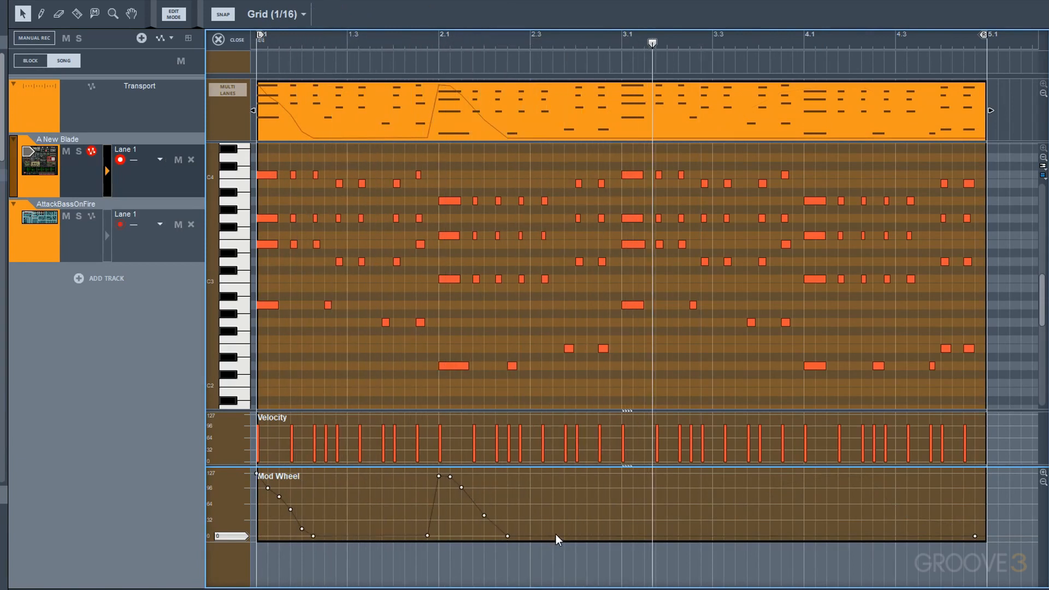
- Remove the Mod Wheel automation lane from the clip together with the data it contains
left_click(1043, 176)
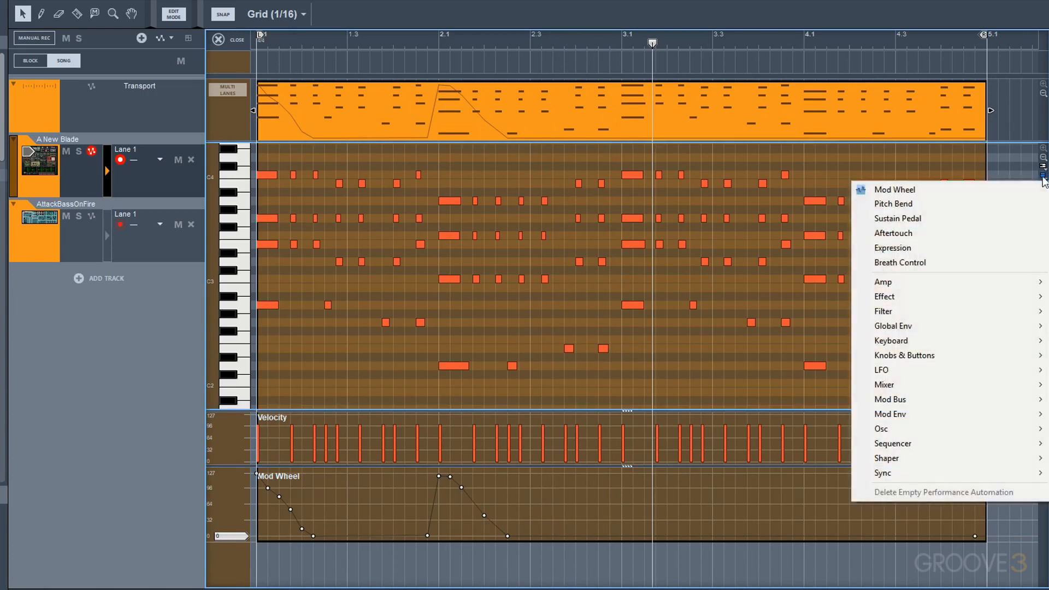
left_click(897, 191)
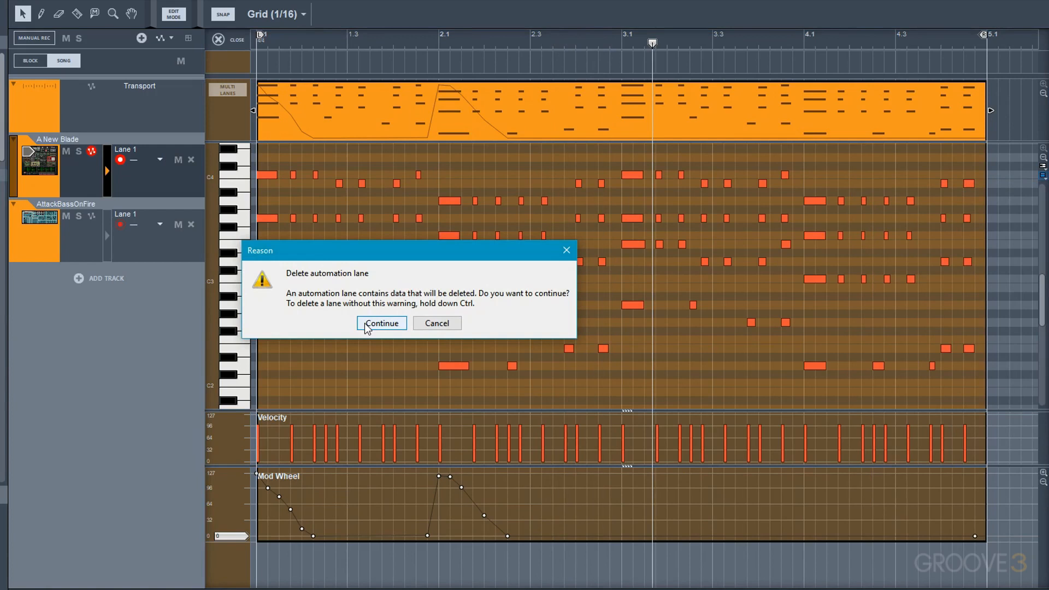
left_click(365, 323)
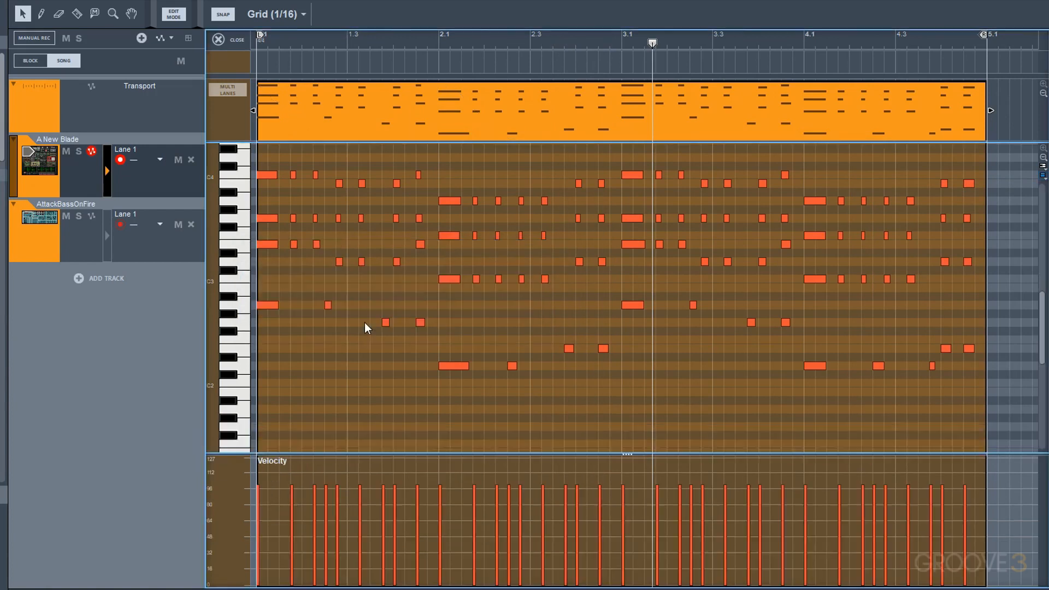
- Add an Osc 1 Oct performance automation lane, draw a rising and falling stepped curve across the clip, and play it back
scroll(445, 399, "right", 5)
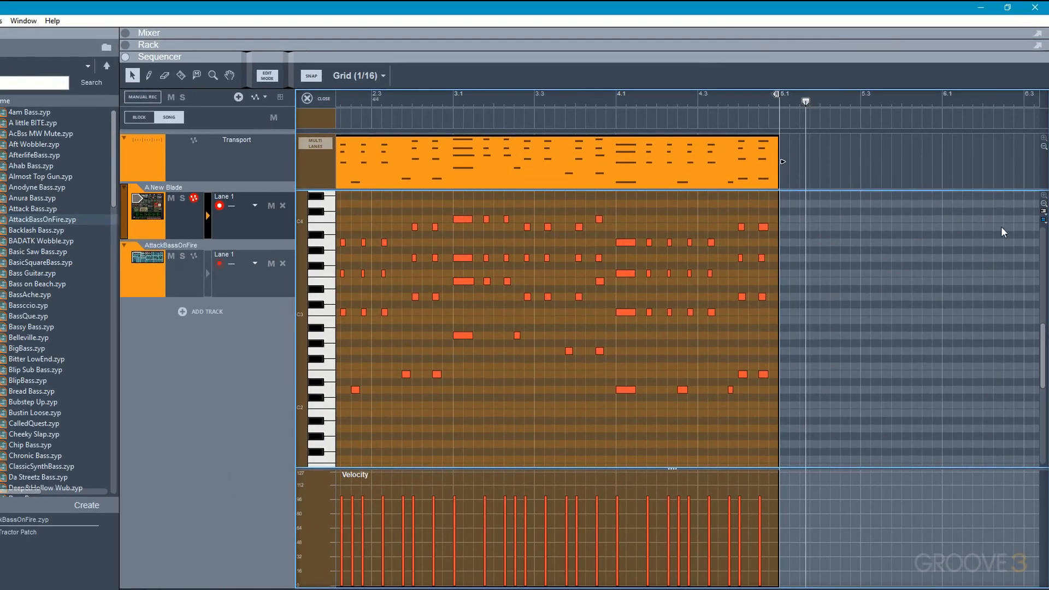
left_click(1044, 221)
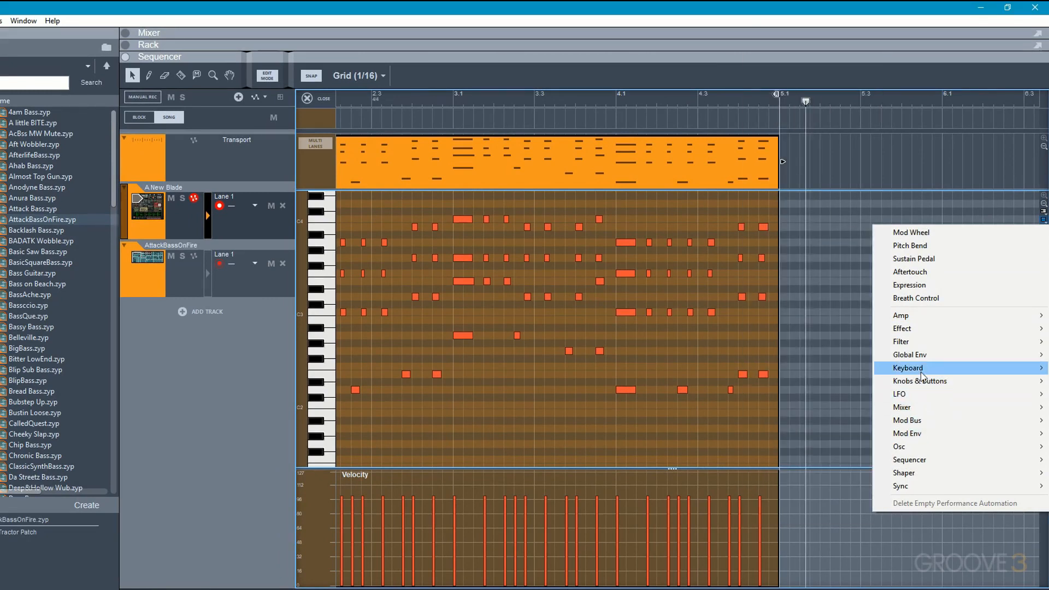
mouse_move(904, 447)
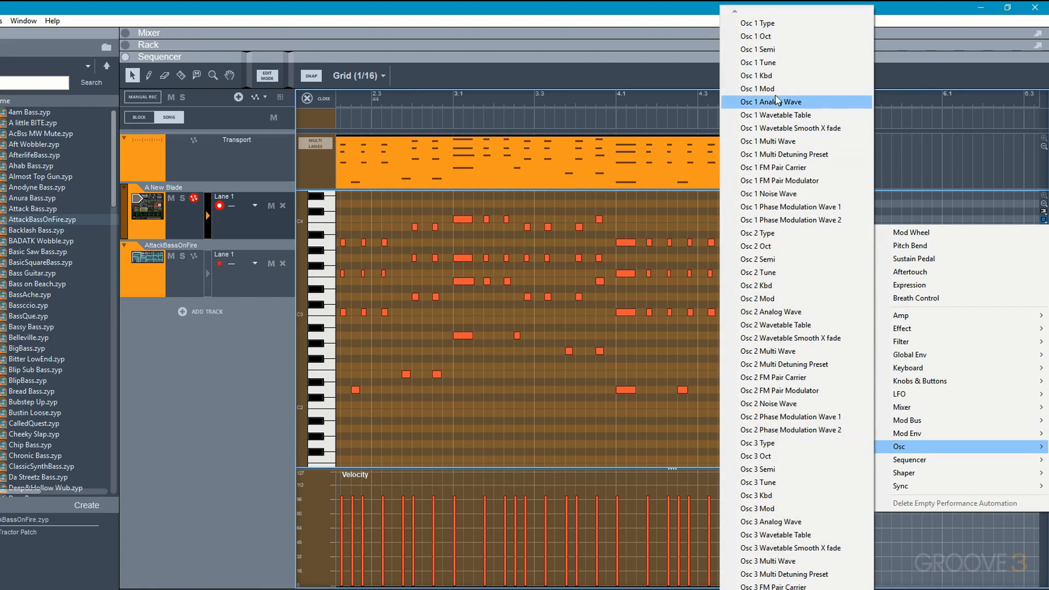
left_click(757, 37)
mouse_move(342, 492)
left_mouse_down()
mouse_move(387, 515)
mouse_move(544, 492)
mouse_move(981, 535)
left_mouse_up()
key("space")
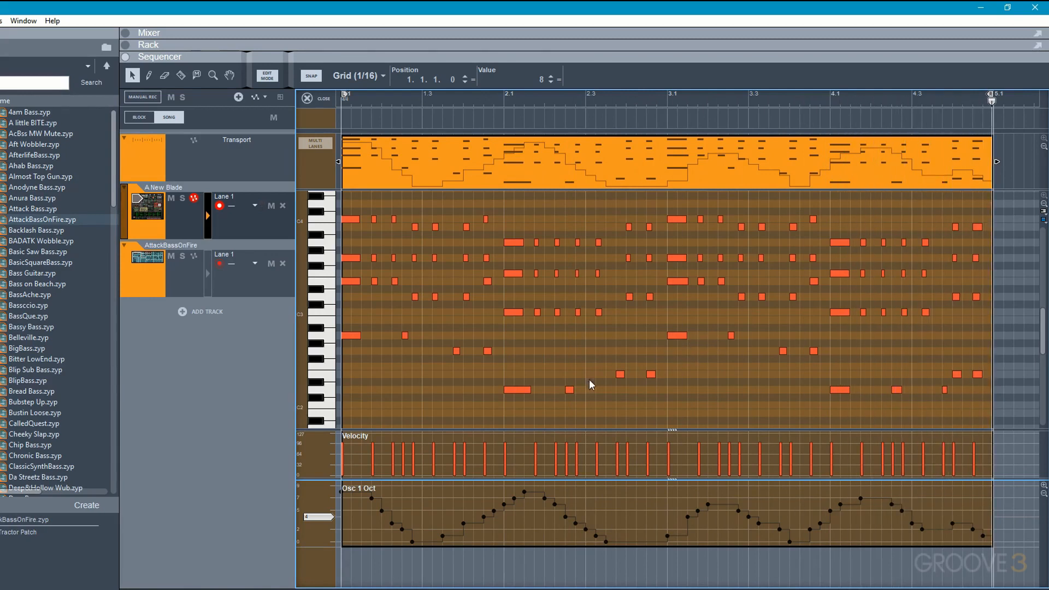
mouse_move(313, 522)
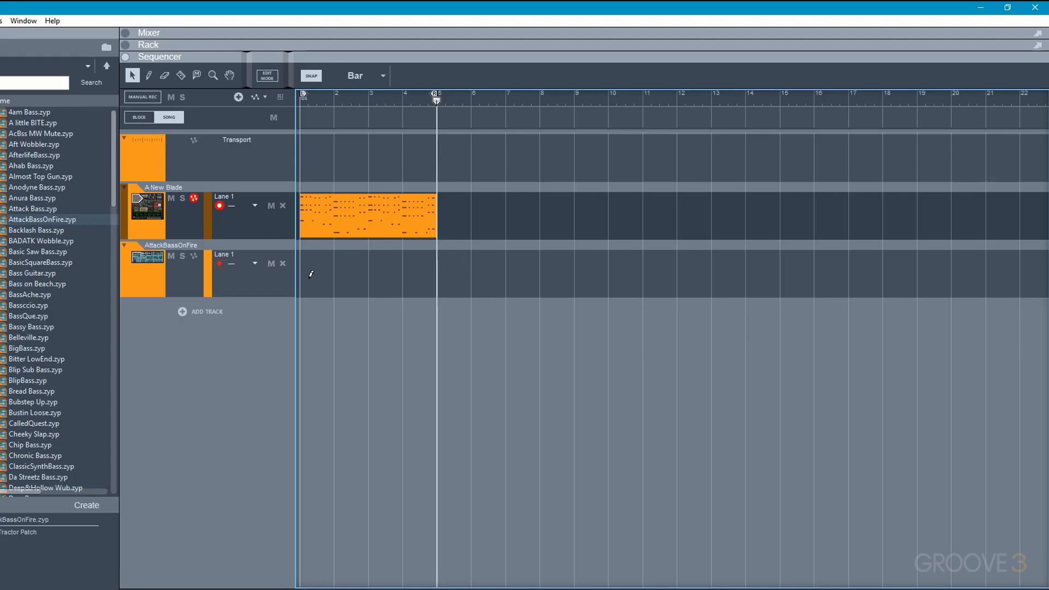
- Draw an empty four-bar clip at the start of the AttackBassOnFire track and open it for note editing
left_click_drag(309, 279, 416, 277)
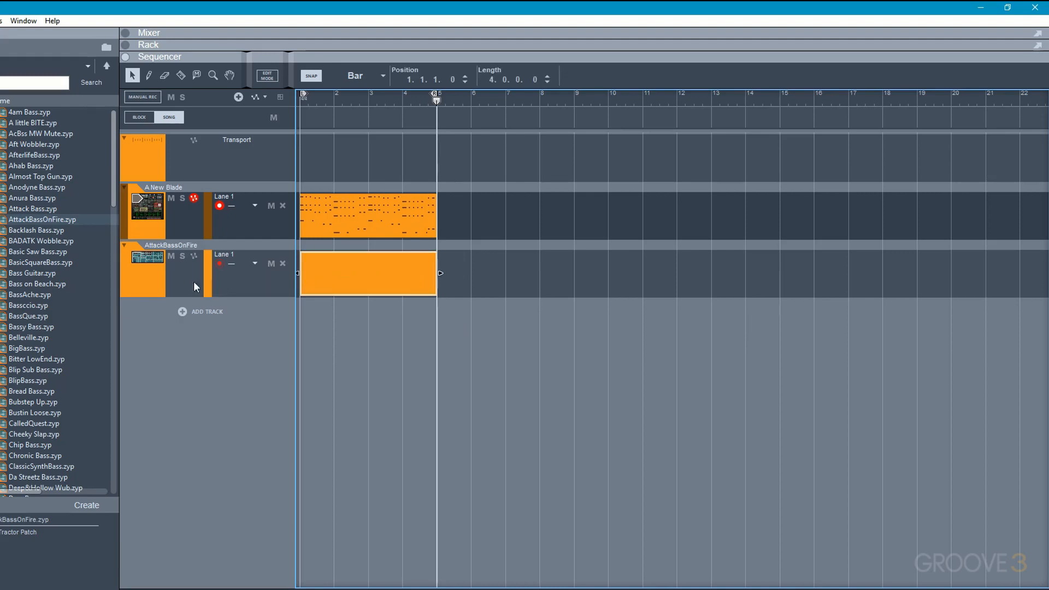
left_click(247, 287)
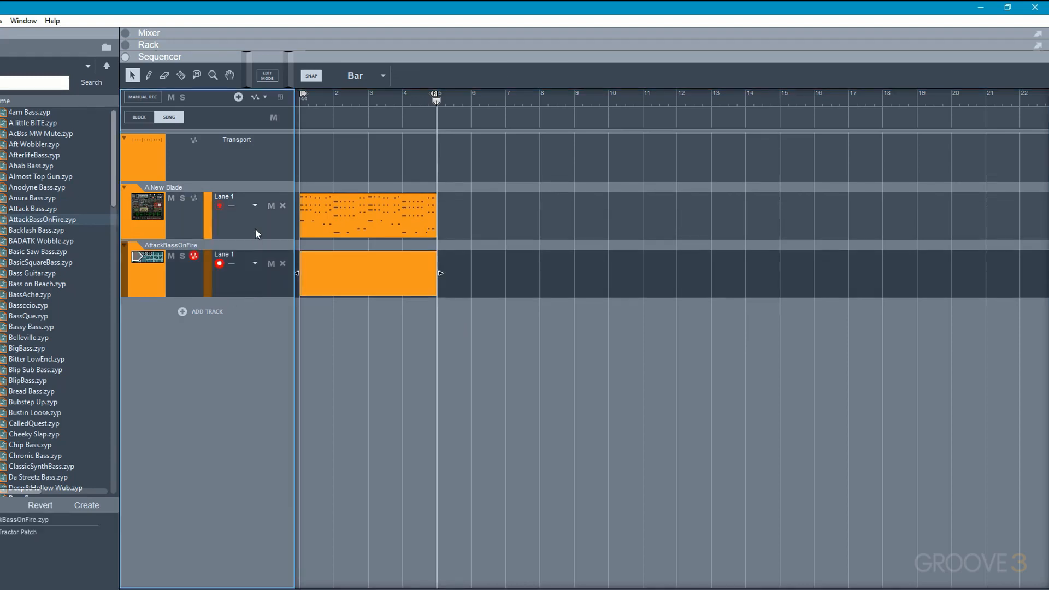
left_click(267, 76)
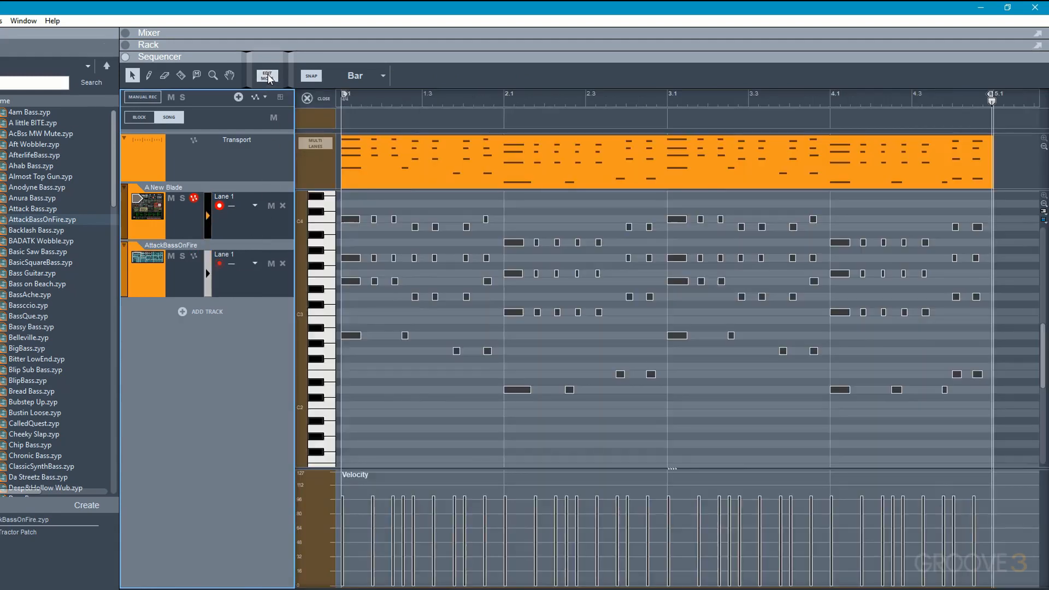
left_click(208, 274)
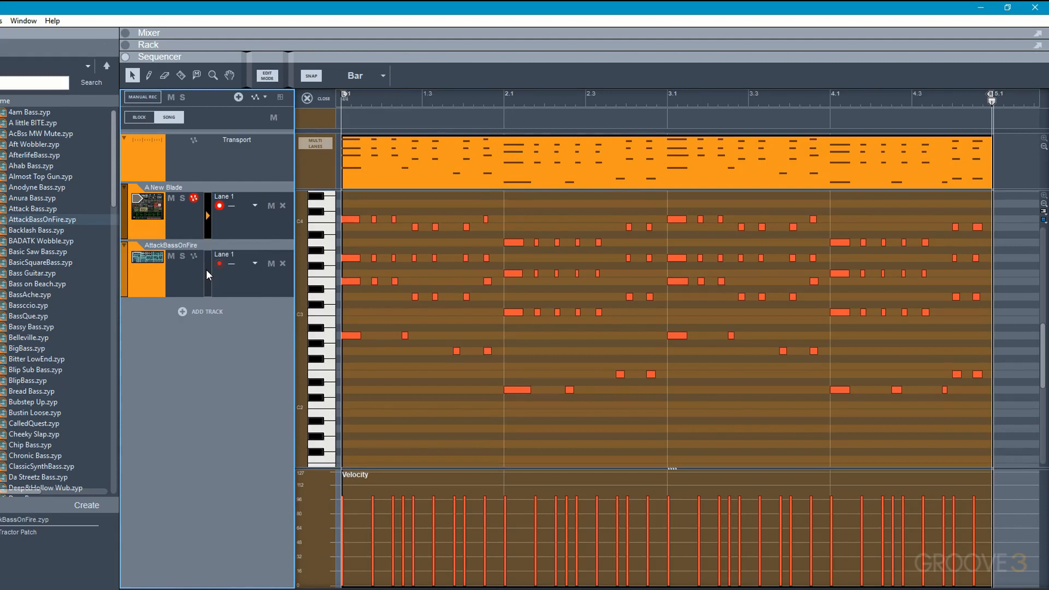
left_click(207, 271)
- Draw a bass line over bars 1 and 2 using the A New Blade notes as reference, starting on A1, and play it back
mouse_move(328, 404)
left_mouse_down()
mouse_move(333, 443)
mouse_move(333, 425)
mouse_move(360, 432)
left_mouse_up()
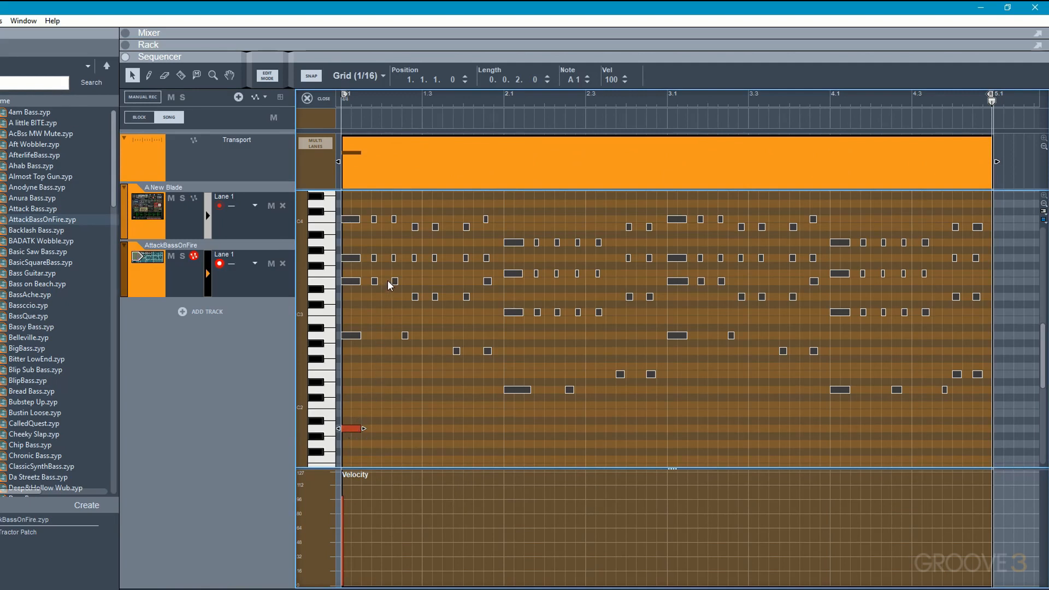
left_click(376, 428)
left_click(397, 429)
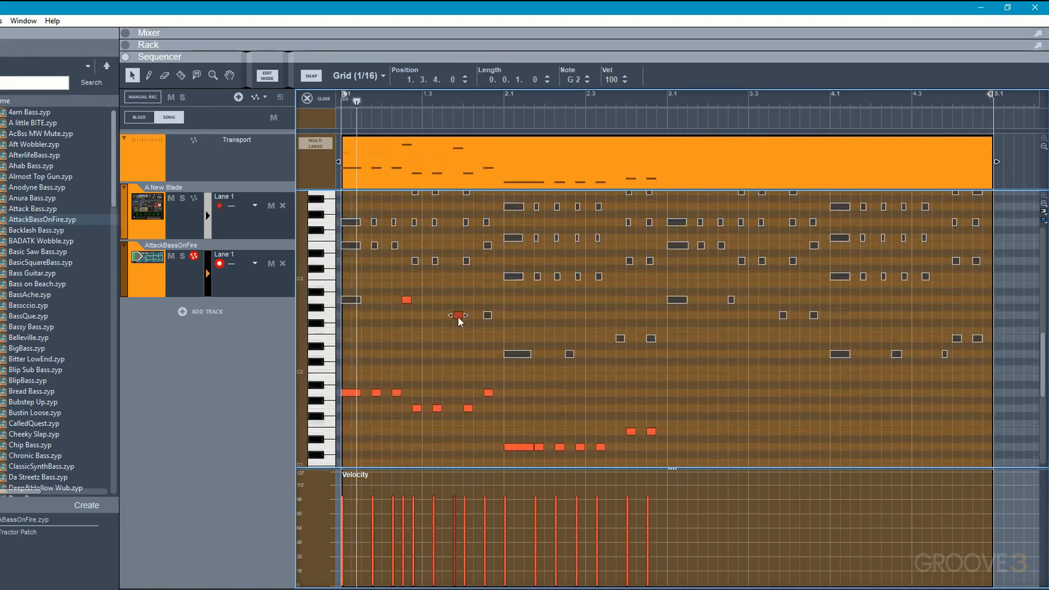
key("space")
left_click(571, 408)
double_click(588, 354)
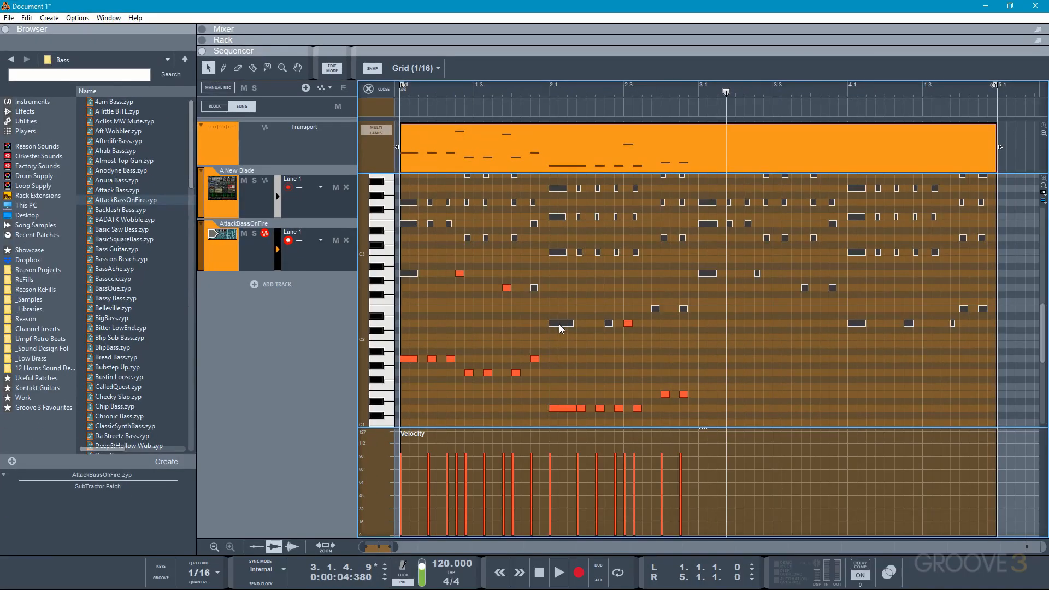
- Switch the editing focus to the A New Blade notes and back to the bass notes
left_click(560, 324)
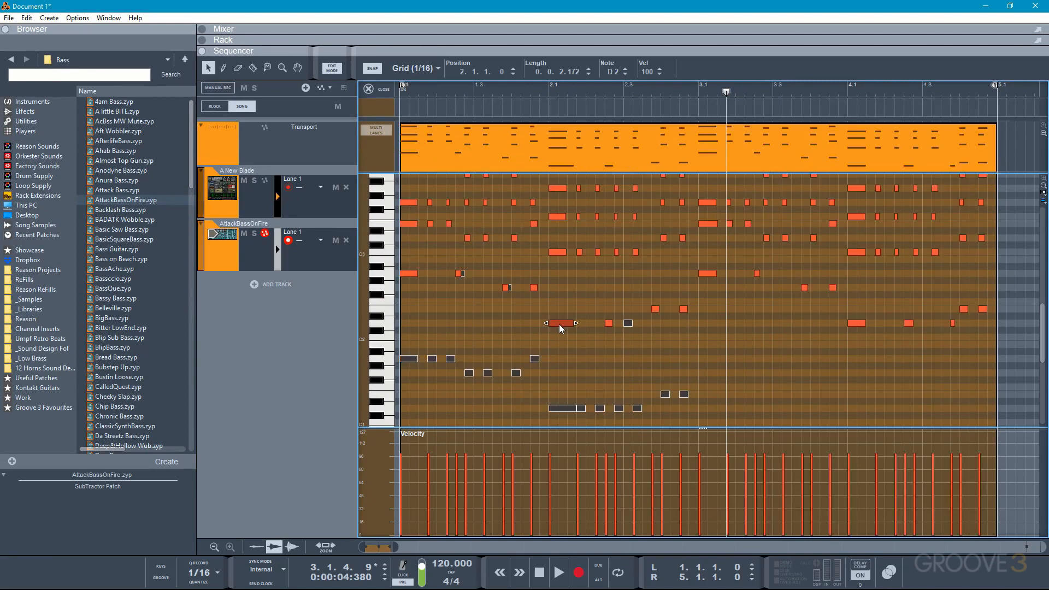
left_click(562, 408)
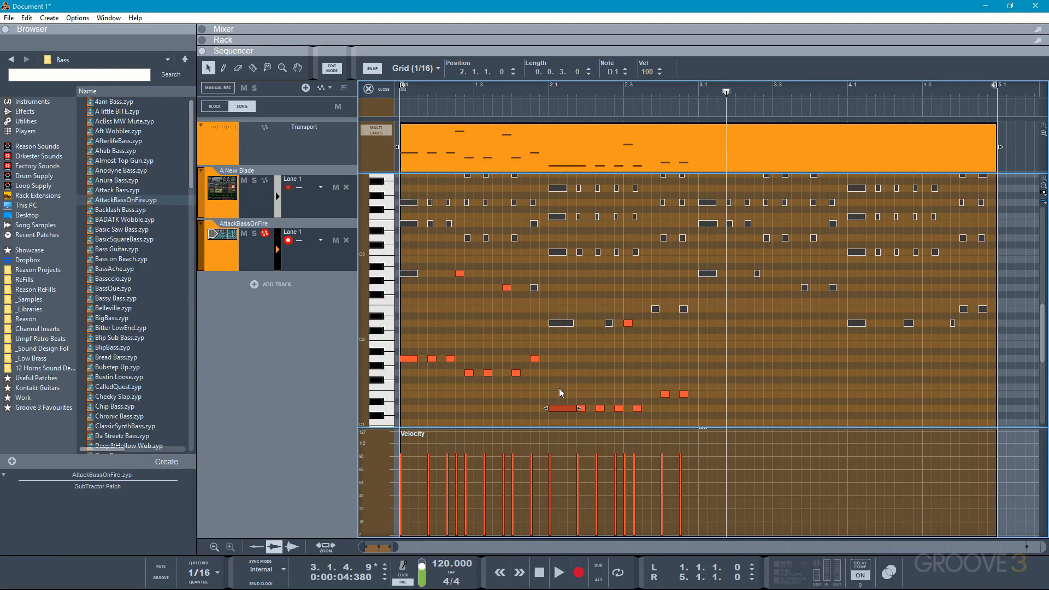
- Add two new overdub note lanes to the AttackBassOnFire track and return the editing focus to Lane 1
left_click(599, 571)
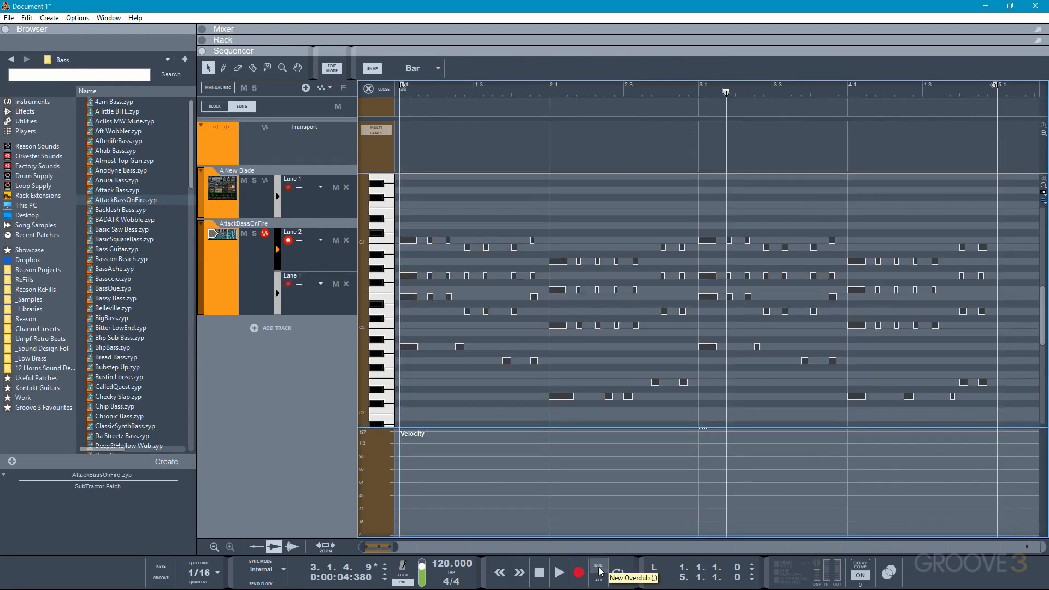
left_click(599, 571)
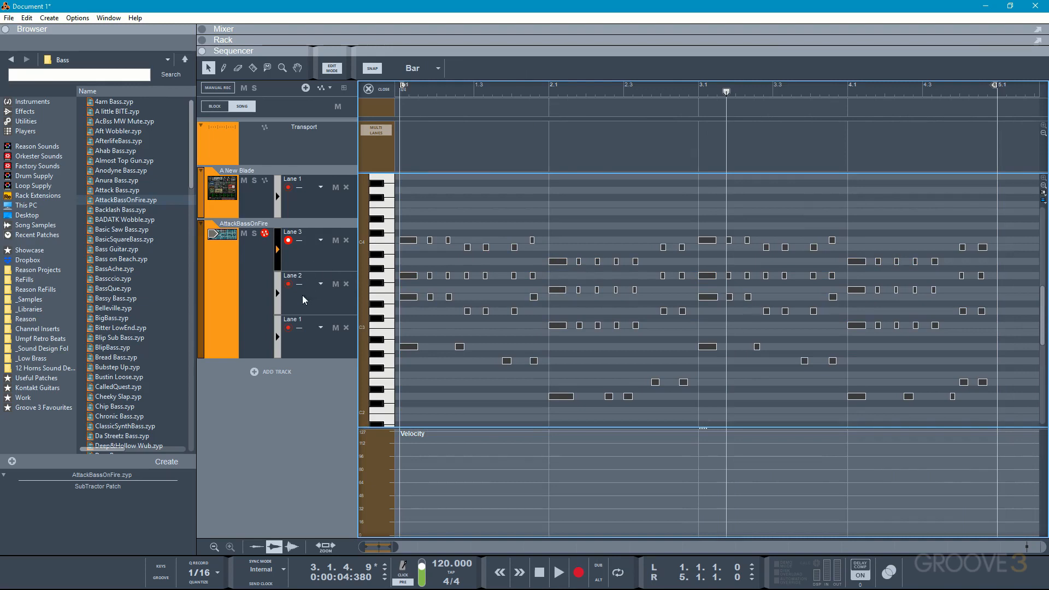
left_click(278, 334)
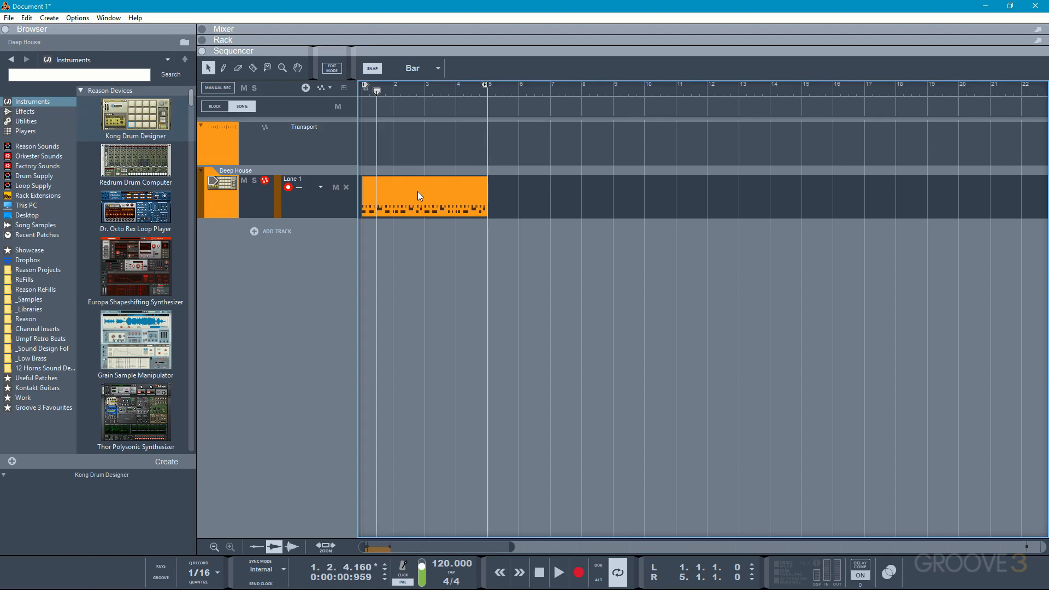
- Play the Deep House drum clip and open it in the drum editor to review its notes
key("space")
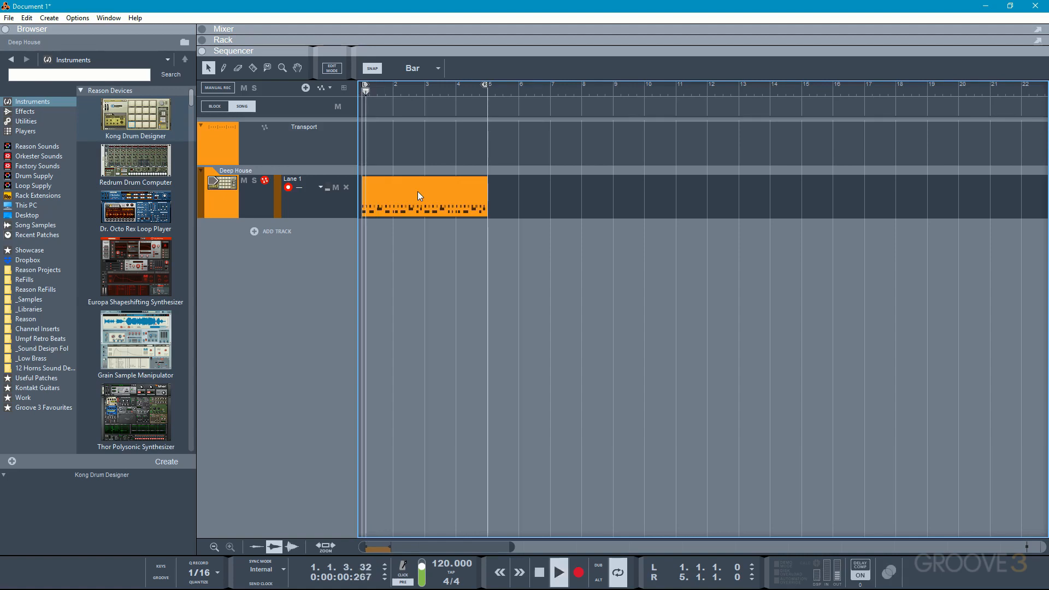
double_click(418, 192)
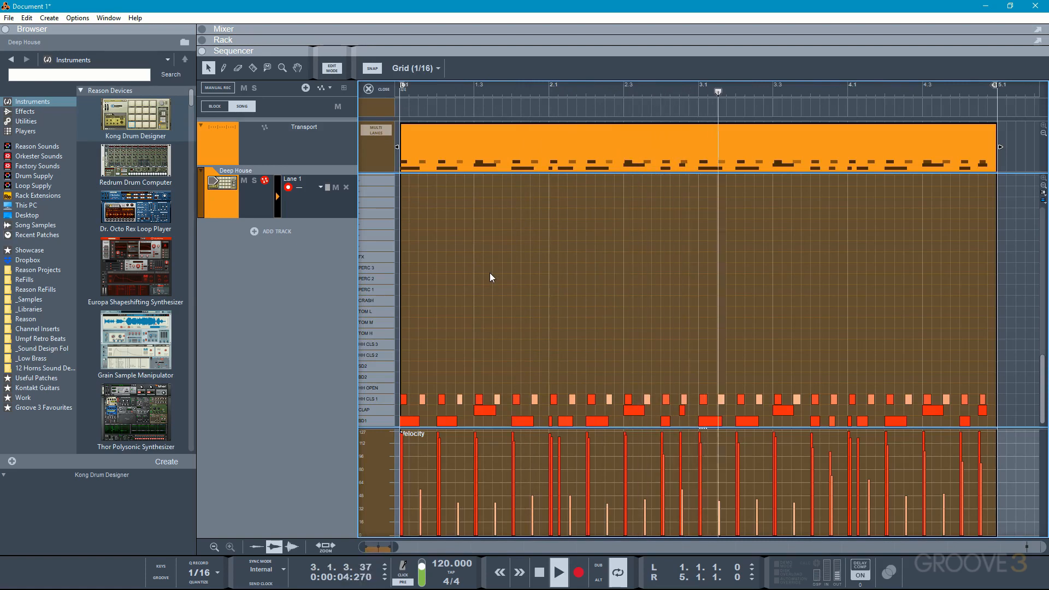
key("space")
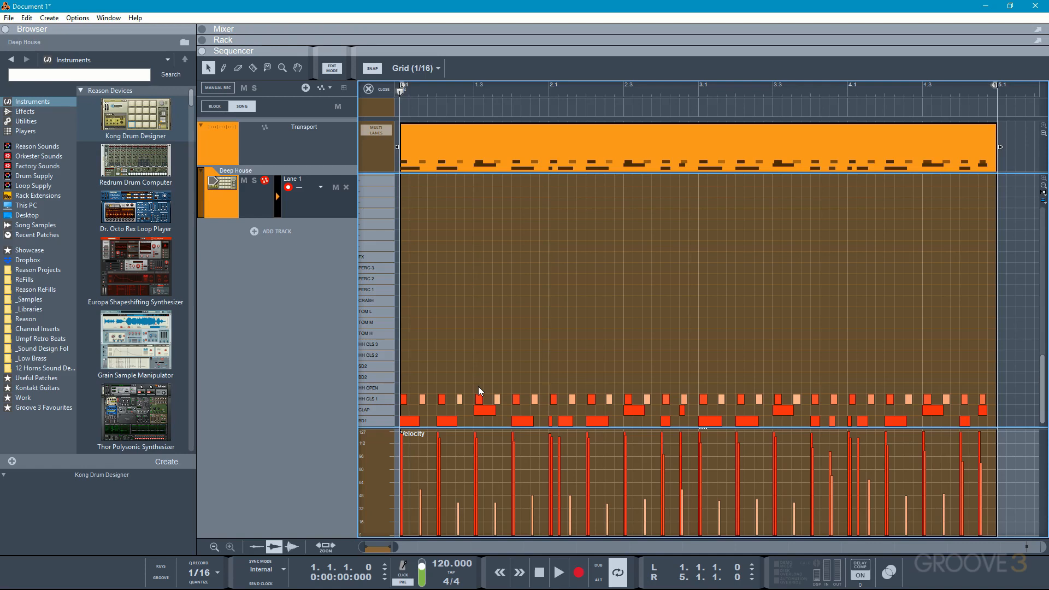
- Select the HH CLS 1 notes from the second beat of bar 1 into bar 4, quantize them, and undo the quantization
left_click(479, 400)
left_click_drag(477, 400, 478, 399)
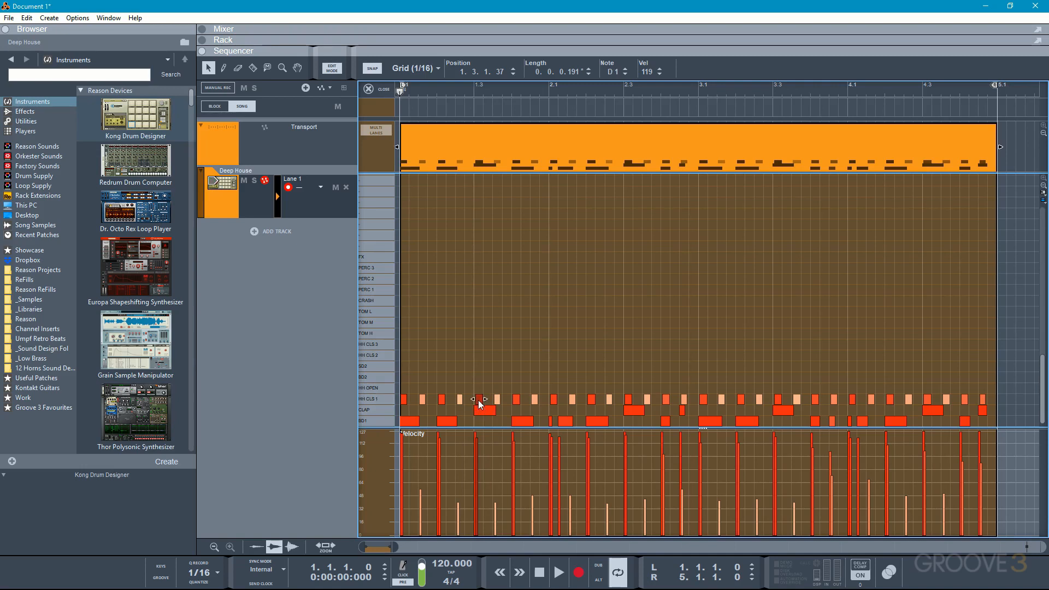
left_click_drag(444, 340, 877, 400)
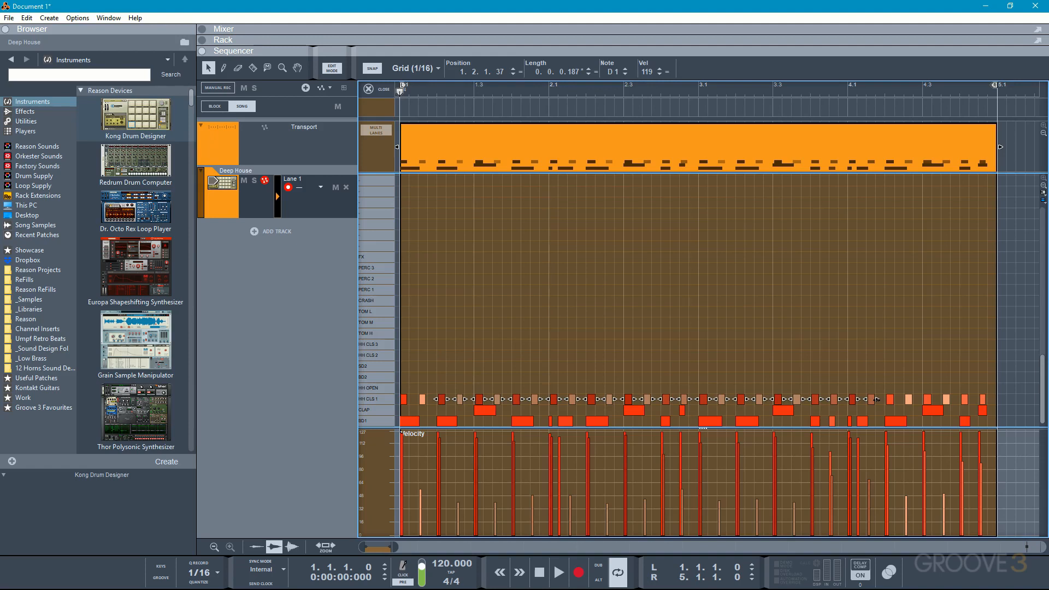
key("ctrl+k")
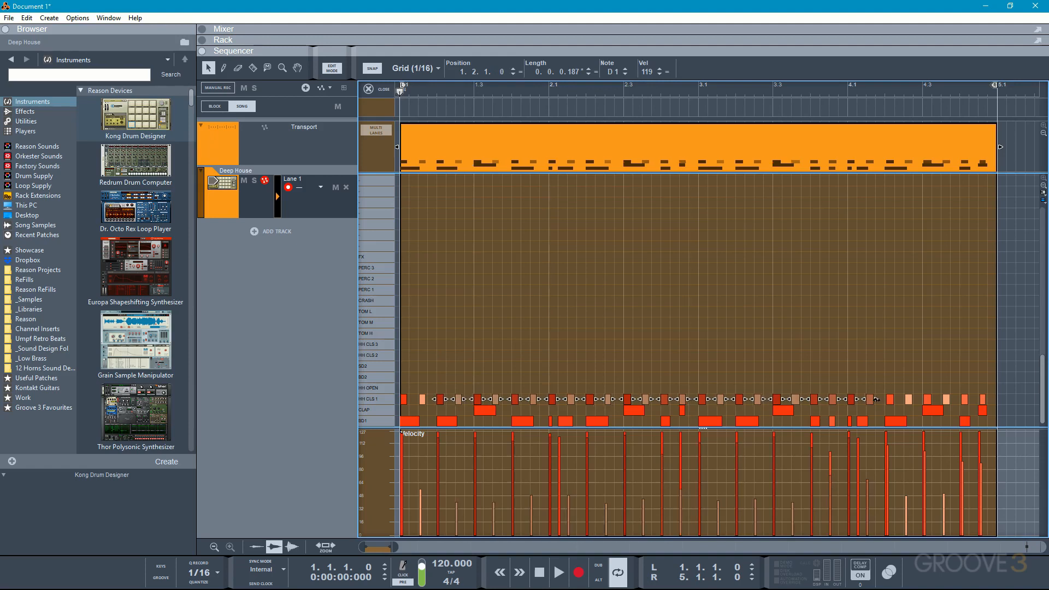
key("ctrl+z")
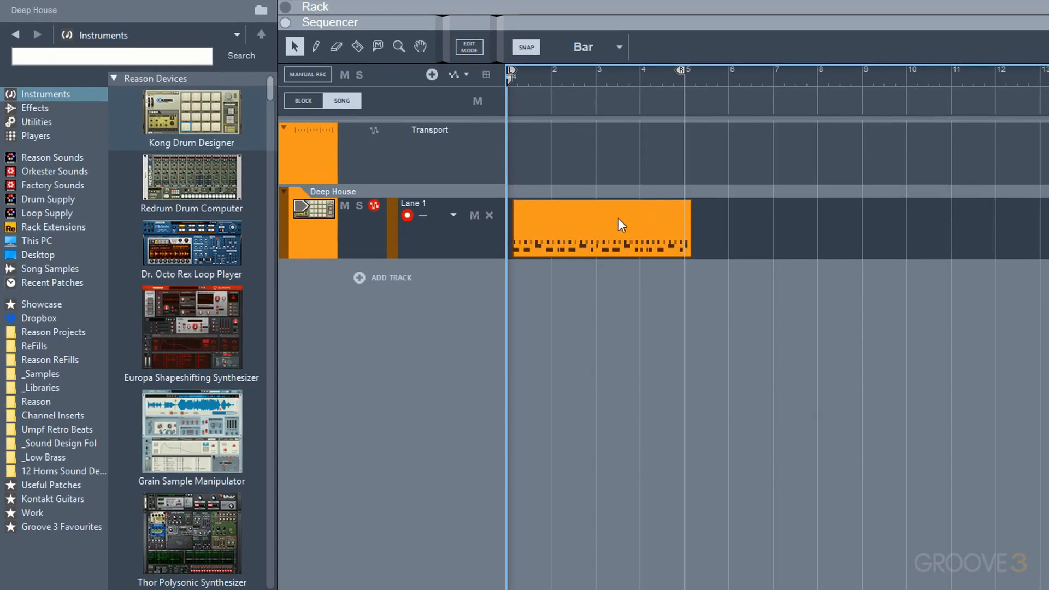
- Set the Deep House clip's start position to 1.1.1.0
mouse_move(605, 220)
left_mouse_down()
mouse_move(729, 215)
mouse_move(592, 224)
left_mouse_up()
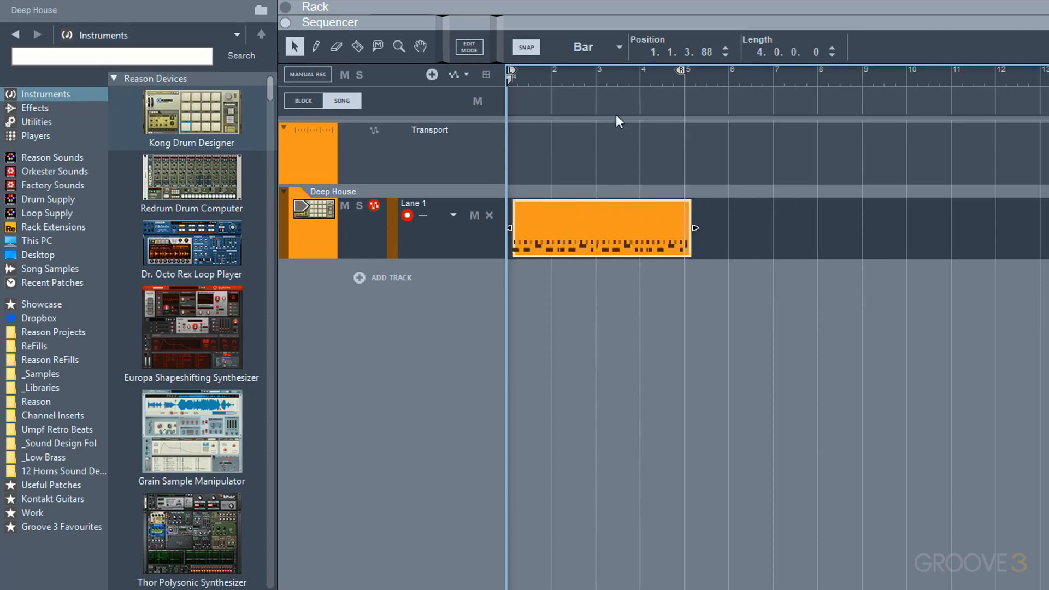
double_click(651, 52)
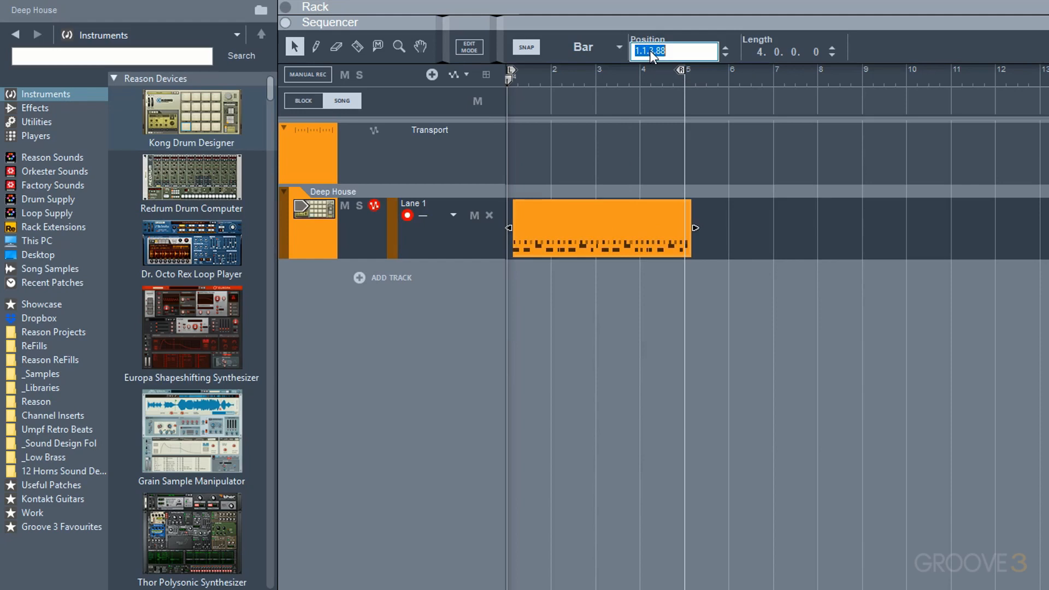
type("1")
key("Return")
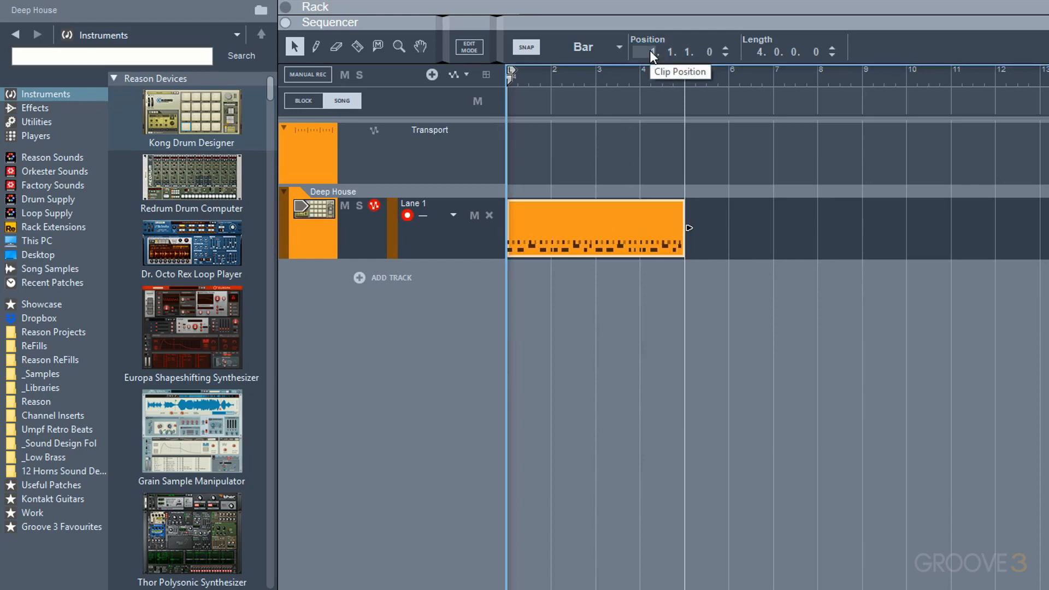